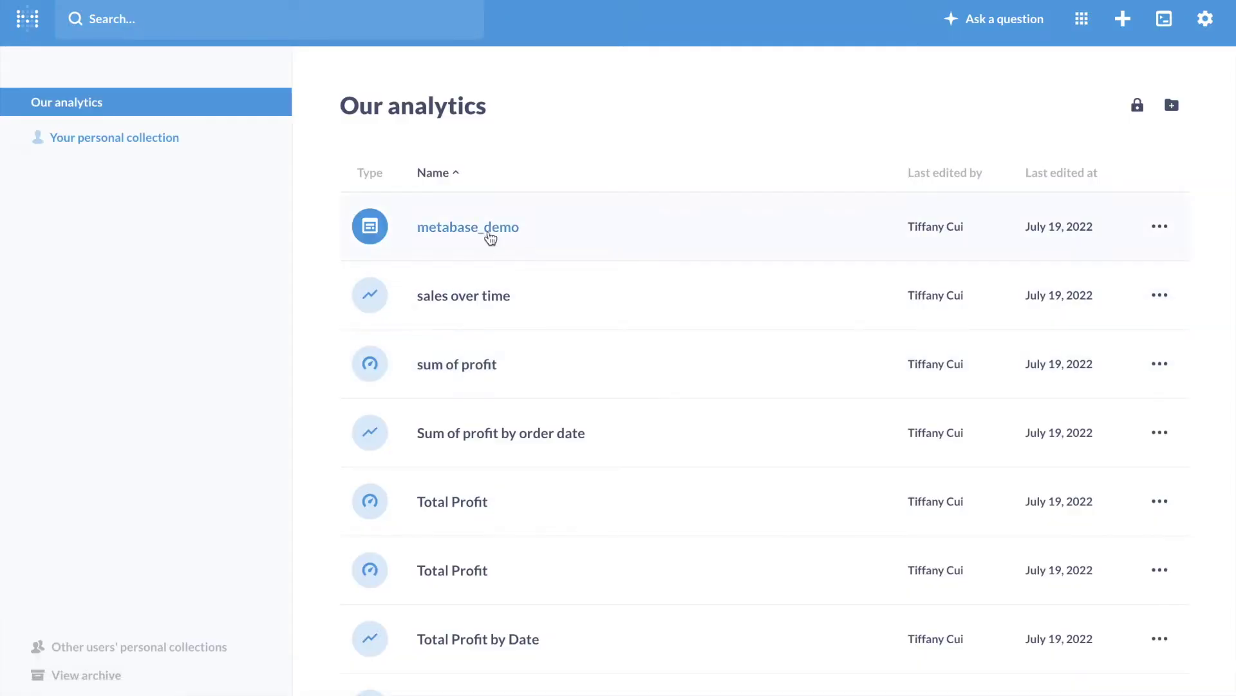
Step: Open the metabase_demo dashboard from Our analytics in Metabase
click(482, 229)
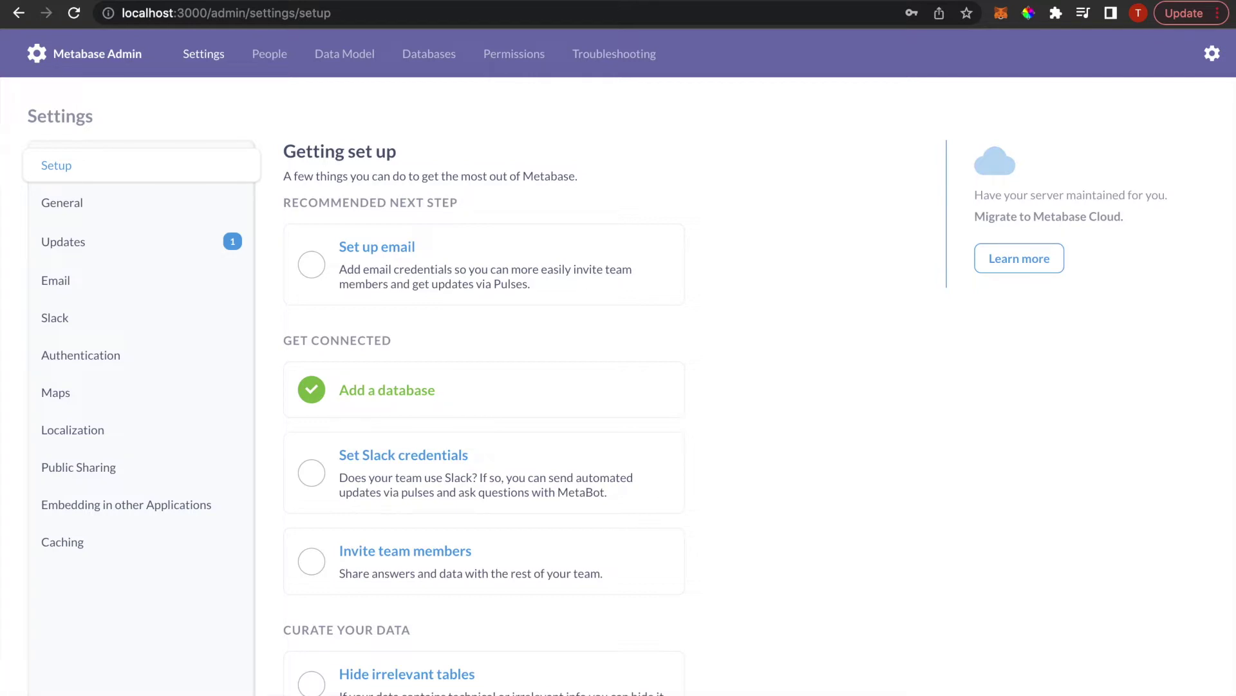
Step: Scroll through the Excel sales sheet down to about row 380
scroll(37, 307, down, 10)
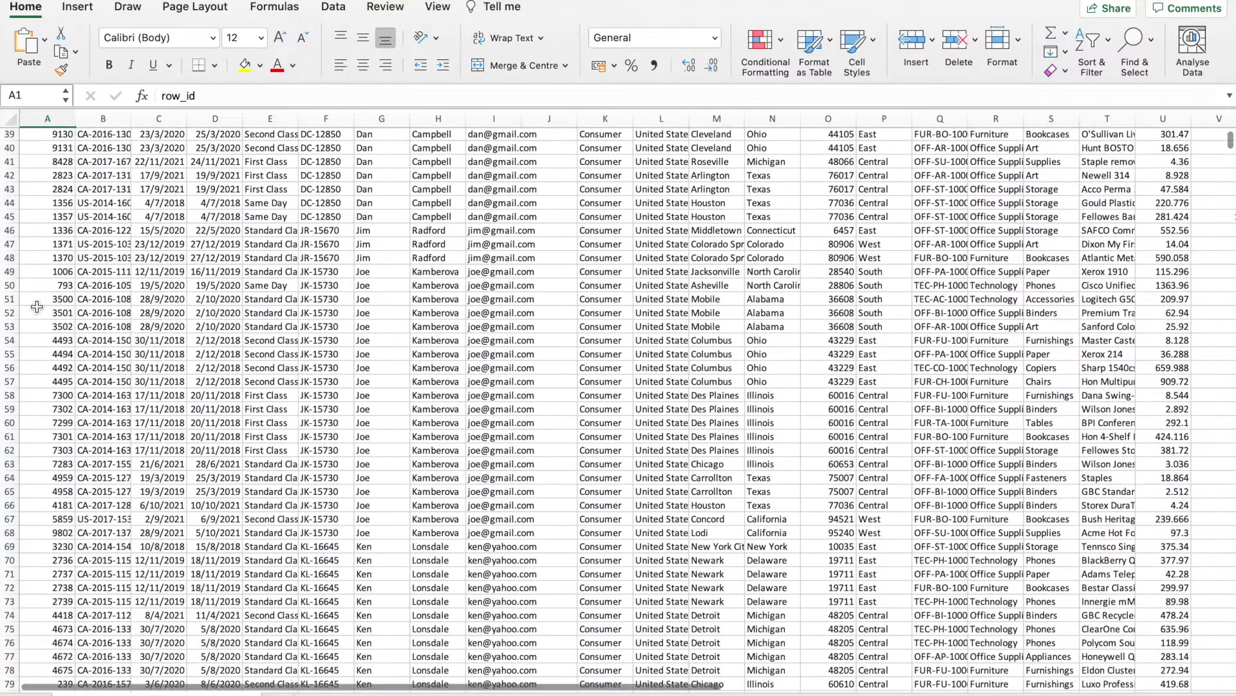
scroll(37, 306, down, 20)
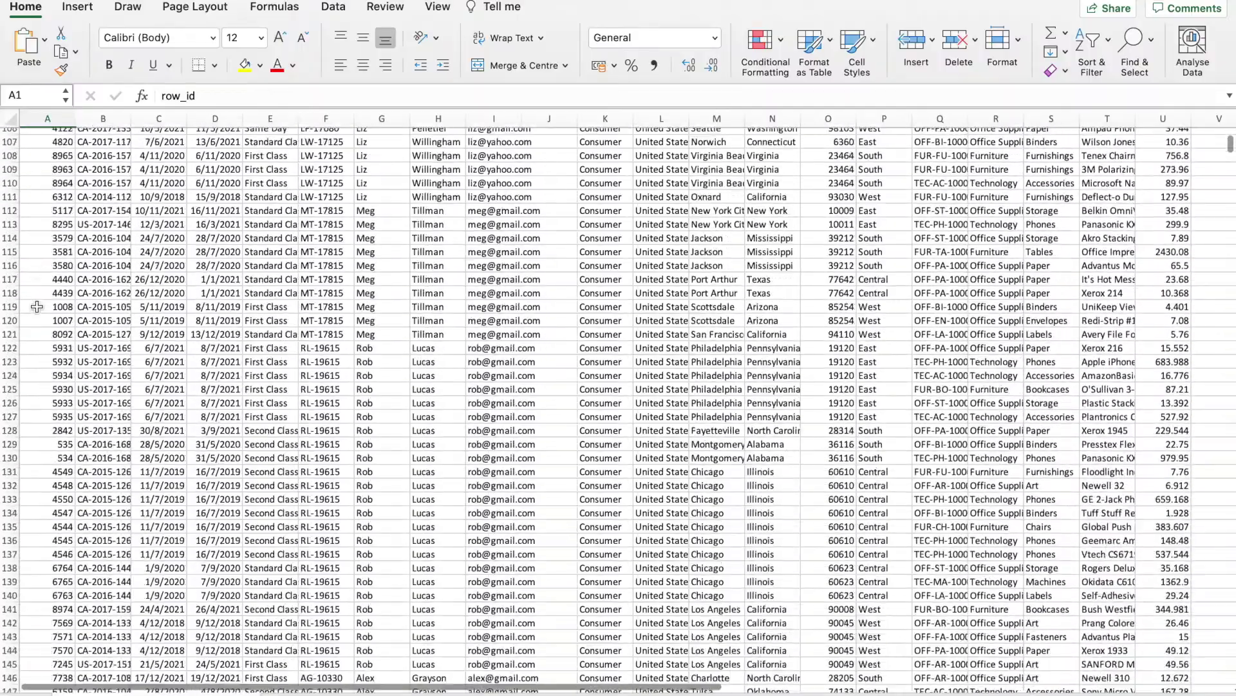
scroll(37, 307, down, 20)
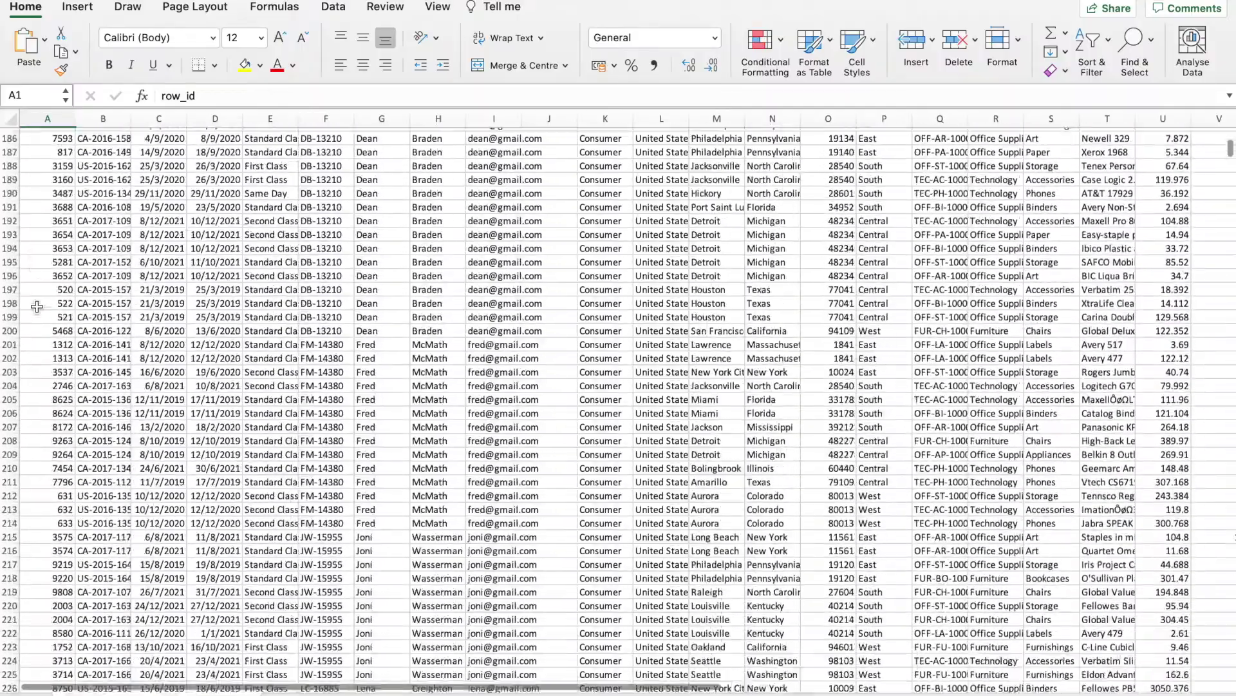
scroll(37, 307, down, 20)
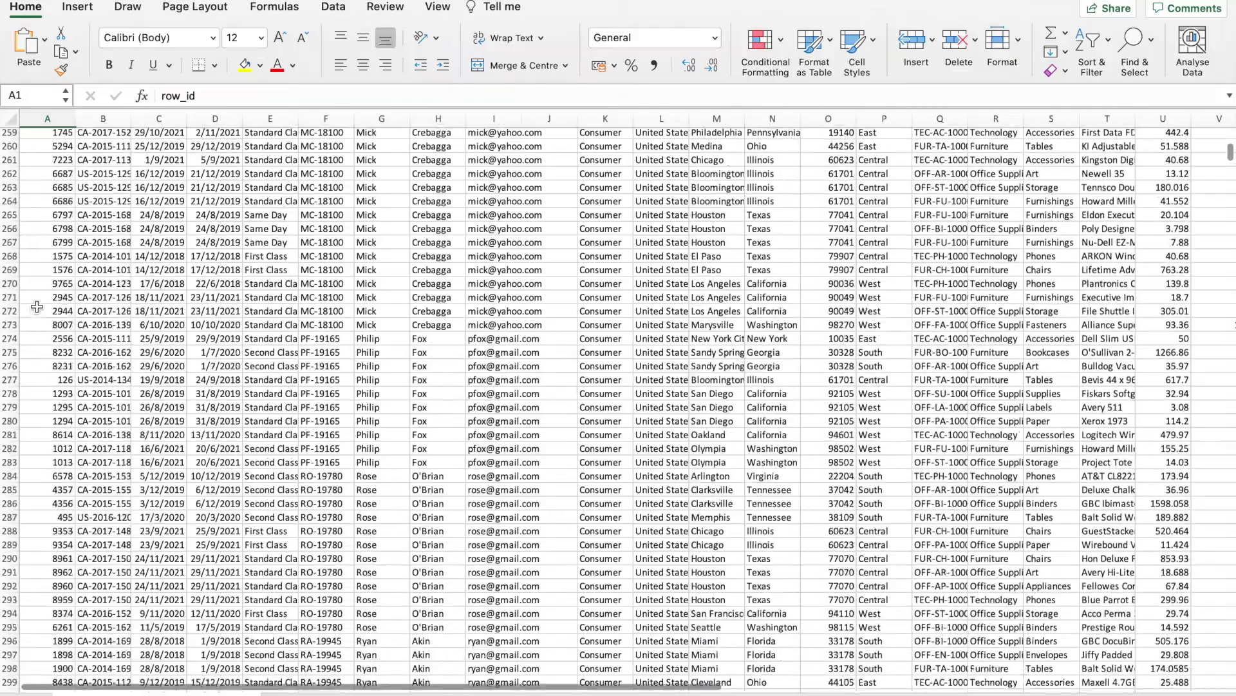
scroll(36, 306, down, 20)
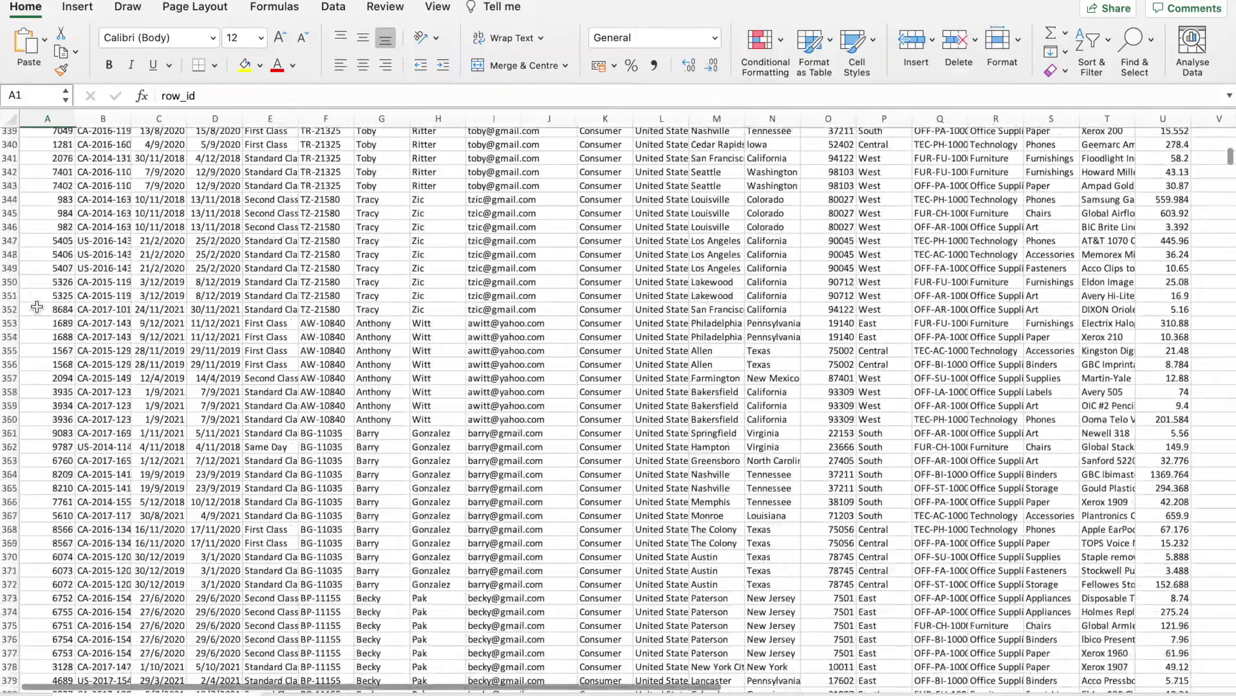
scroll(37, 306, down, 11)
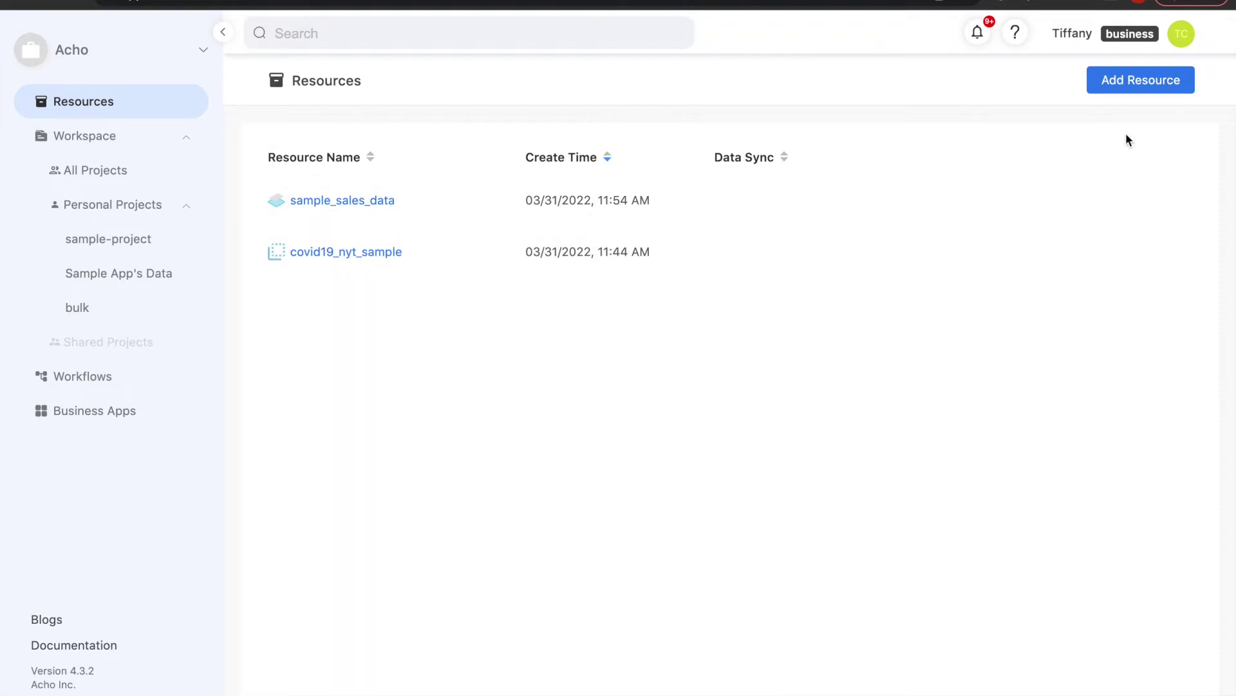
Step: Add a Single File resource in Acho and choose the sample_sales_data CSV
click(1134, 82)
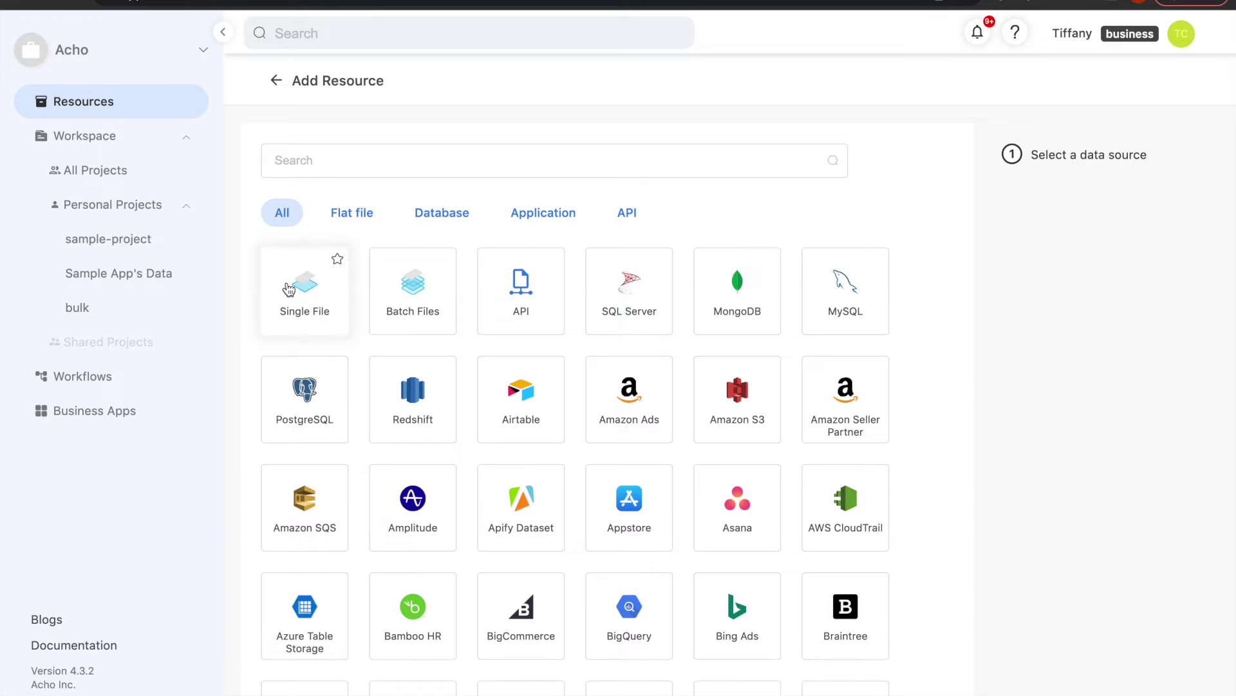
click(288, 289)
click(318, 174)
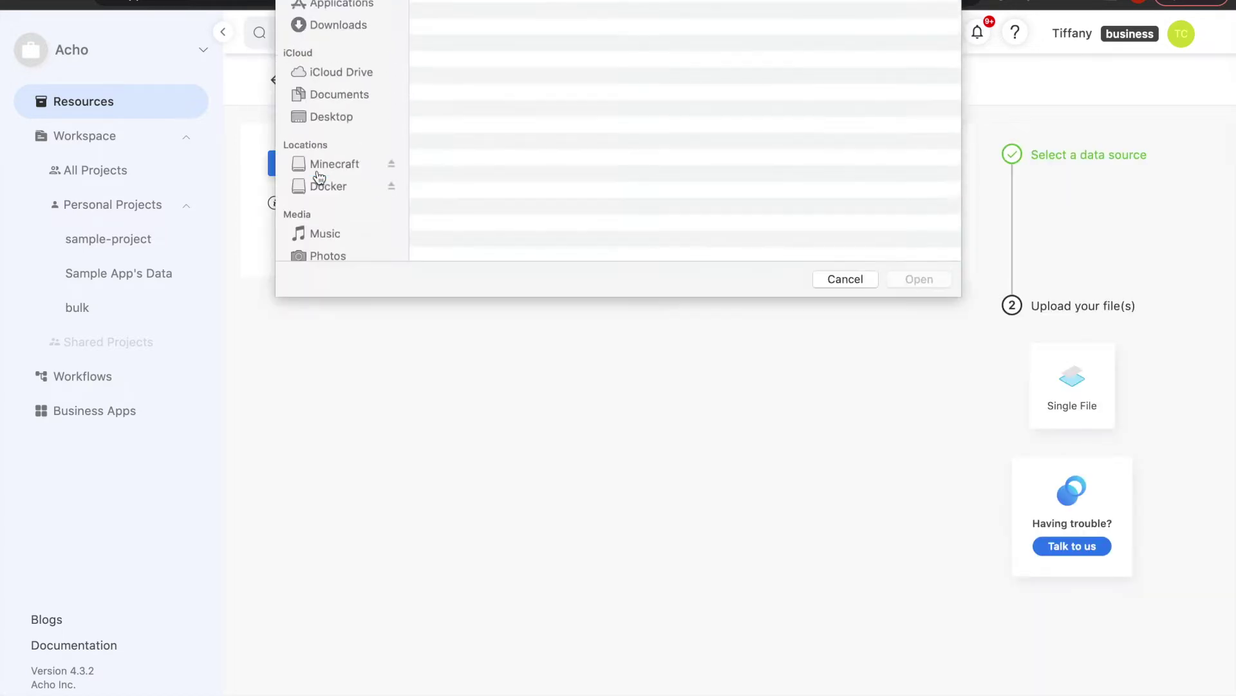
click(541, 10)
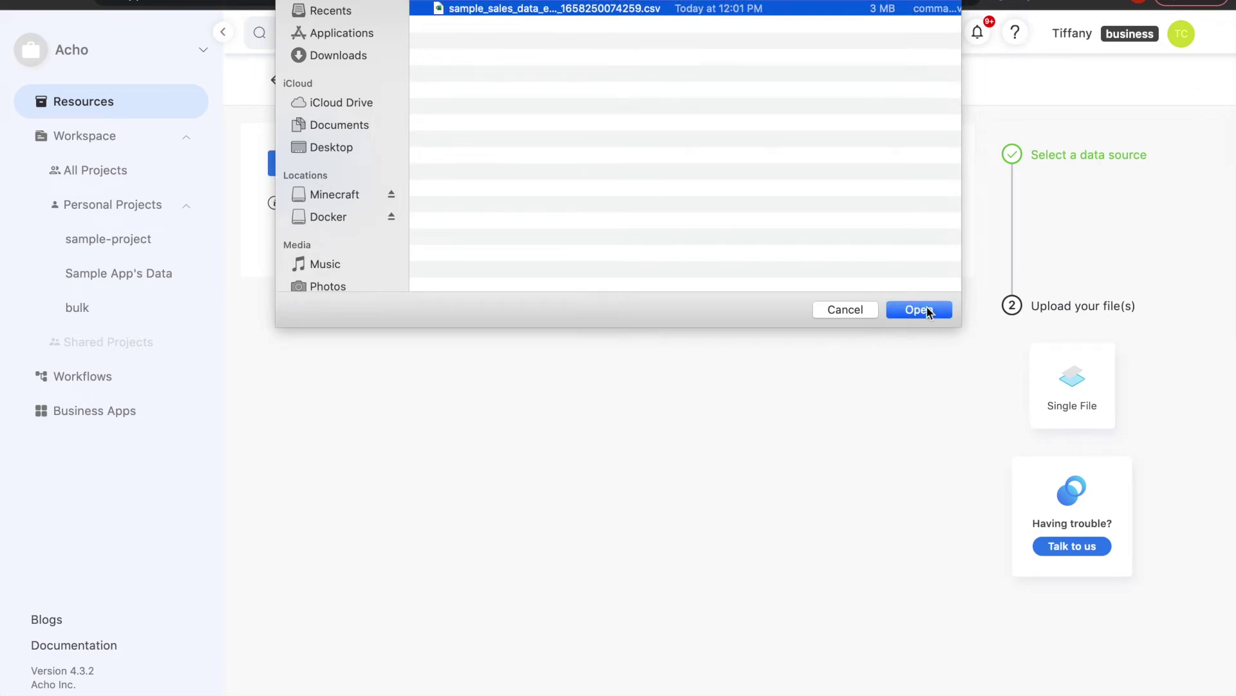
click(919, 310)
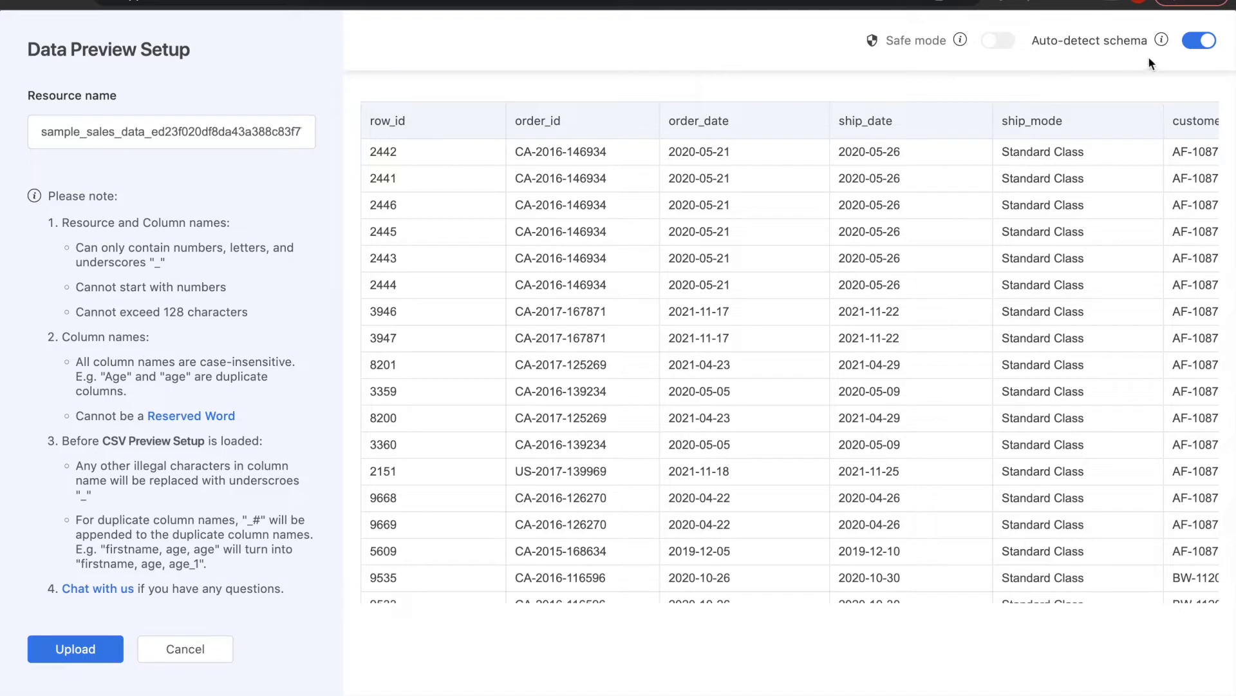
Step: Upload the previewed sales CSV with auto-detect schema on and safe mode off
click(1198, 41)
click(1004, 43)
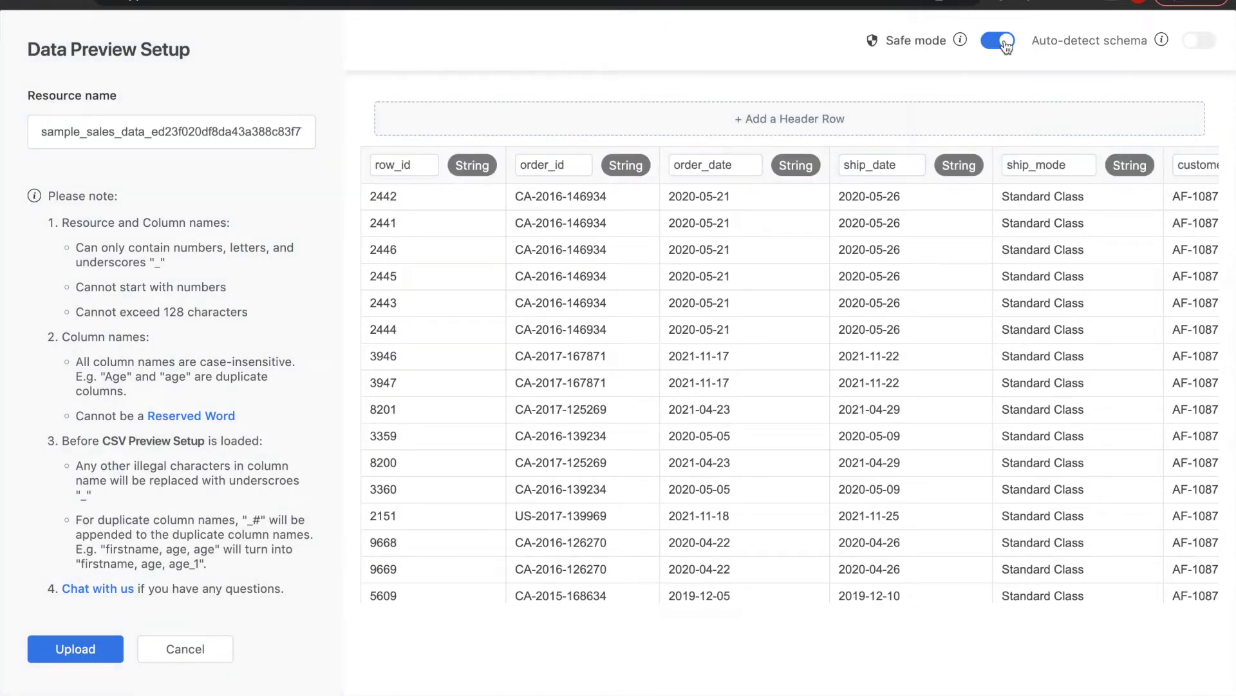
click(1003, 43)
click(1199, 41)
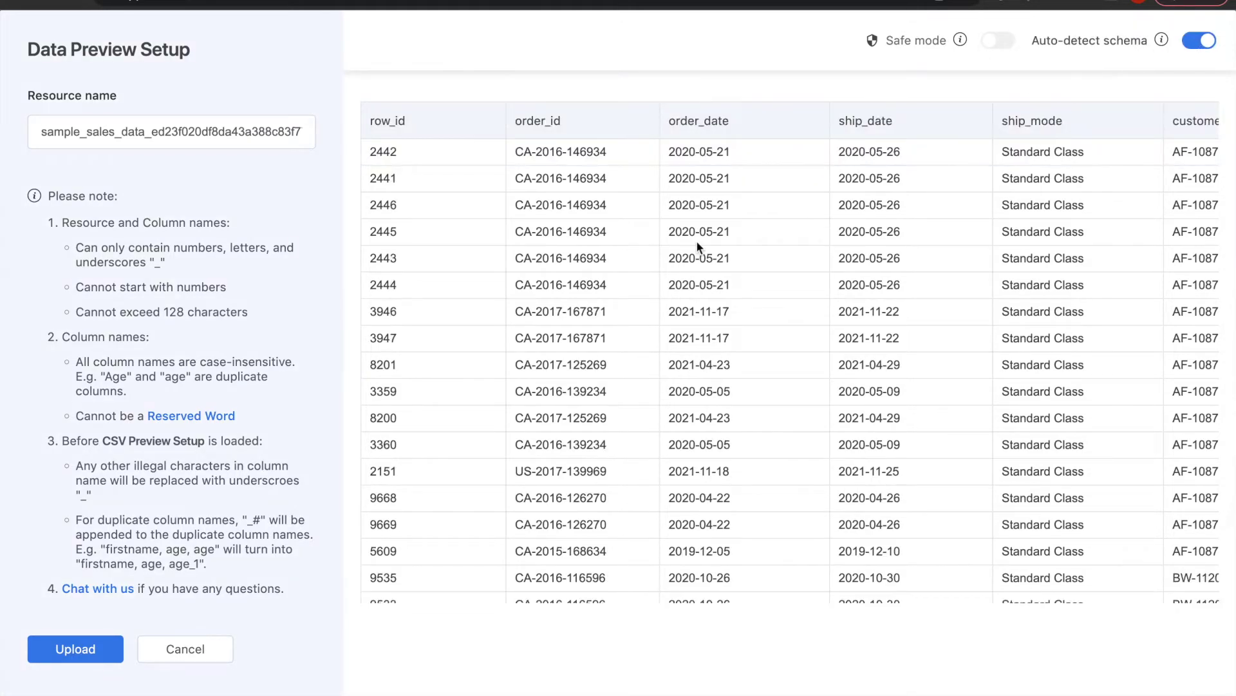
click(89, 649)
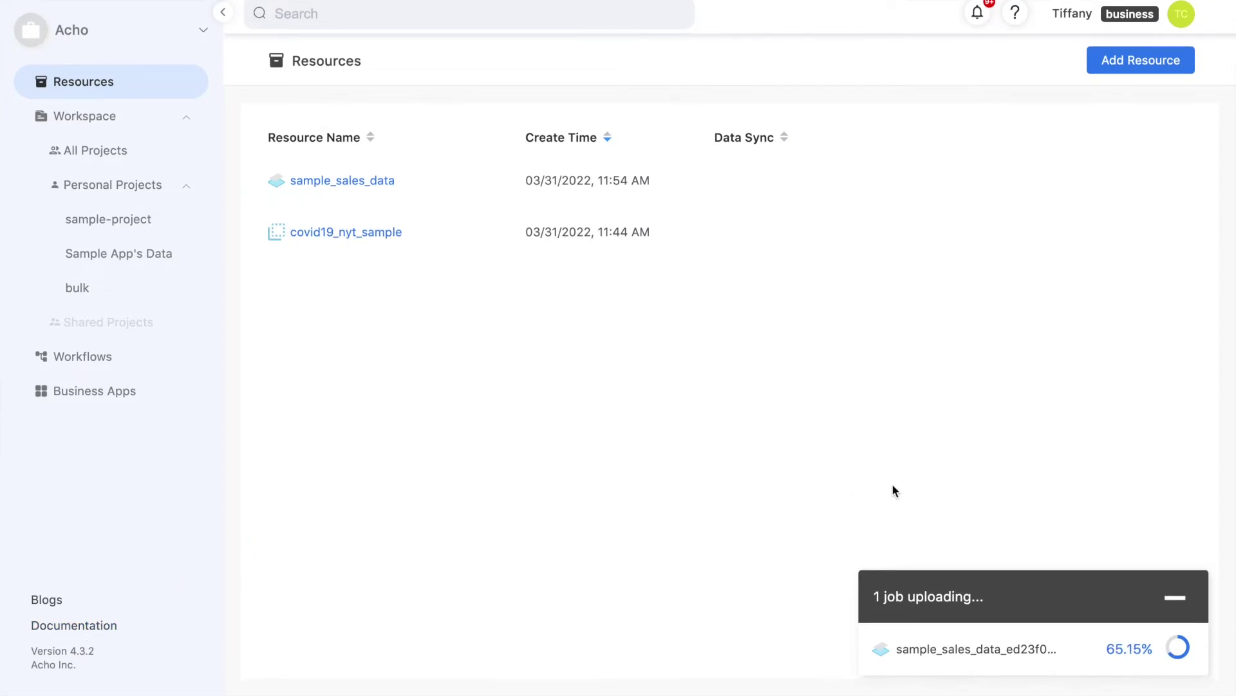
Step: Add the uploaded sales resource to a new project named metabase_demo and open it
click(423, 189)
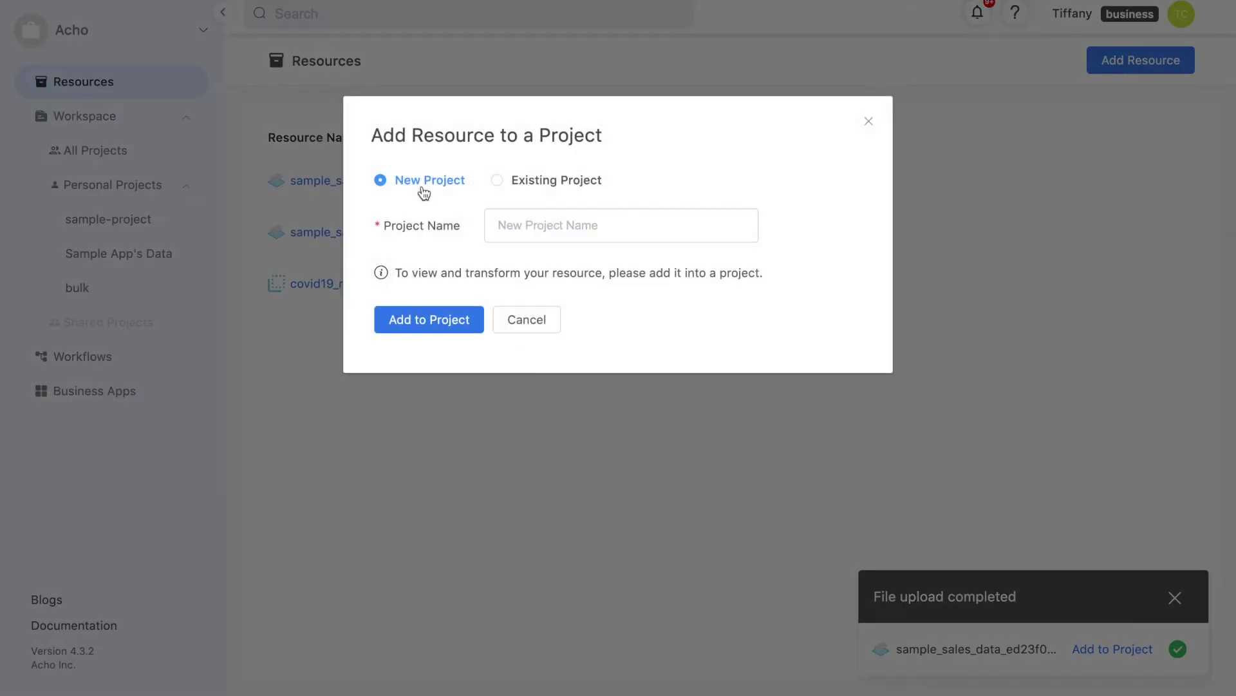
click(577, 227)
text(metabase_demo)
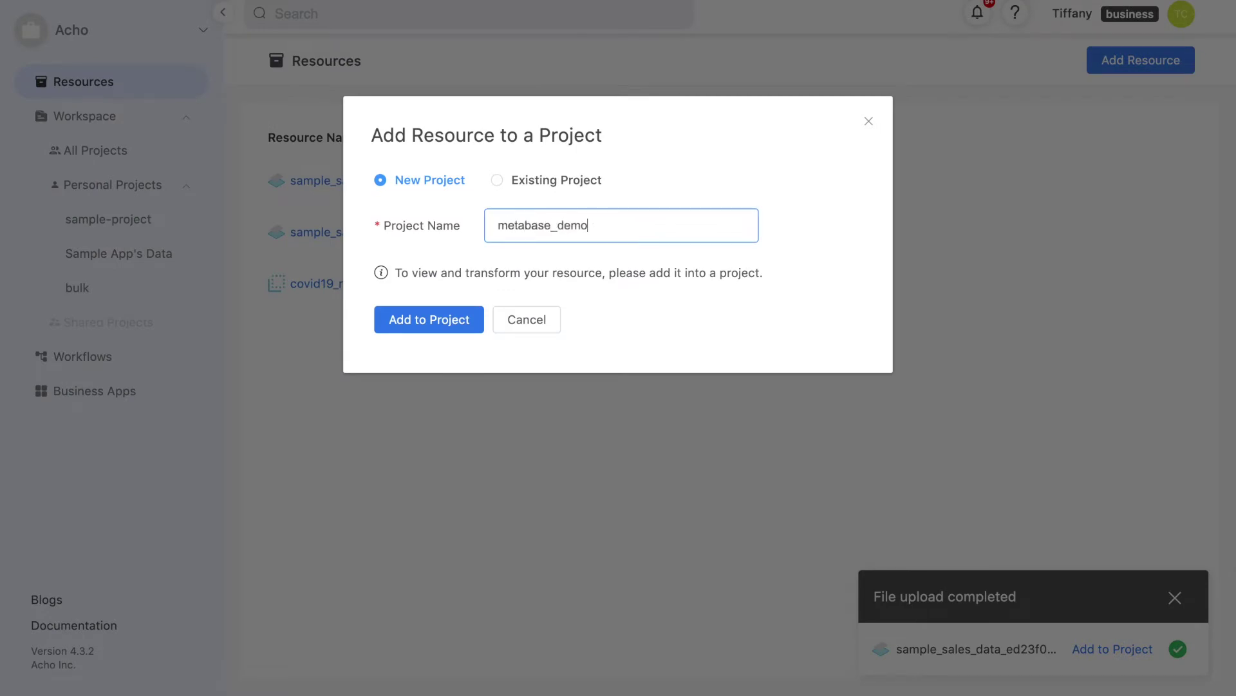
click(463, 317)
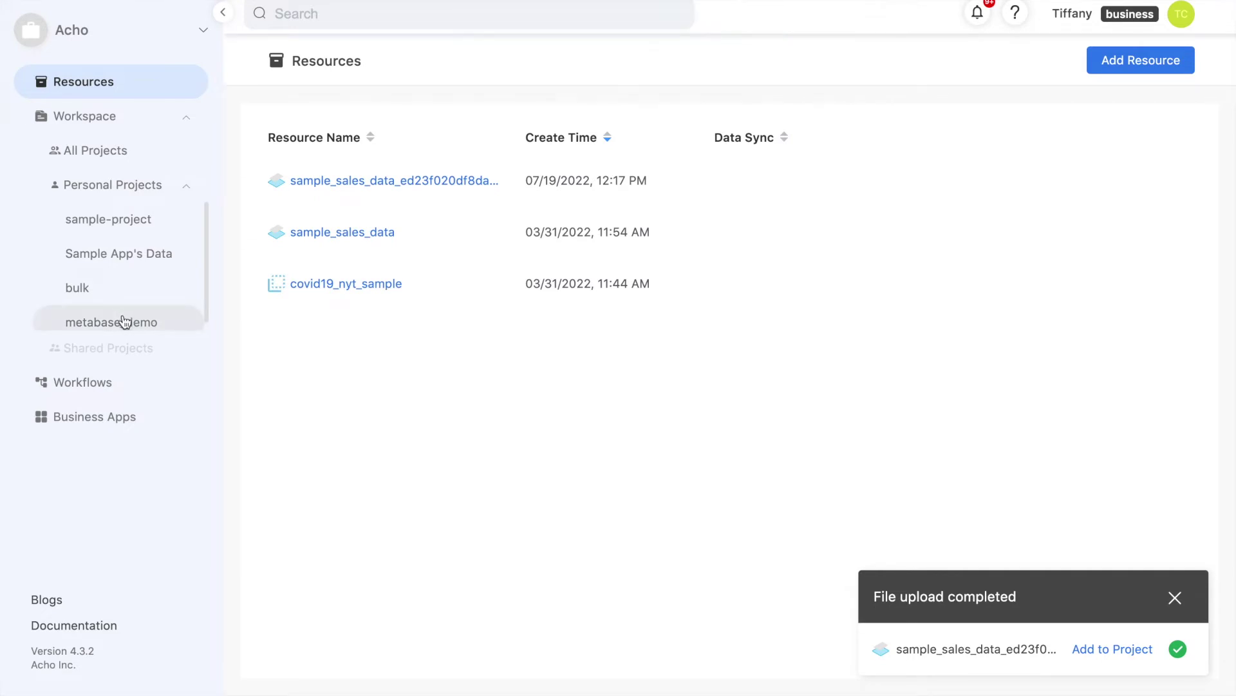
click(124, 322)
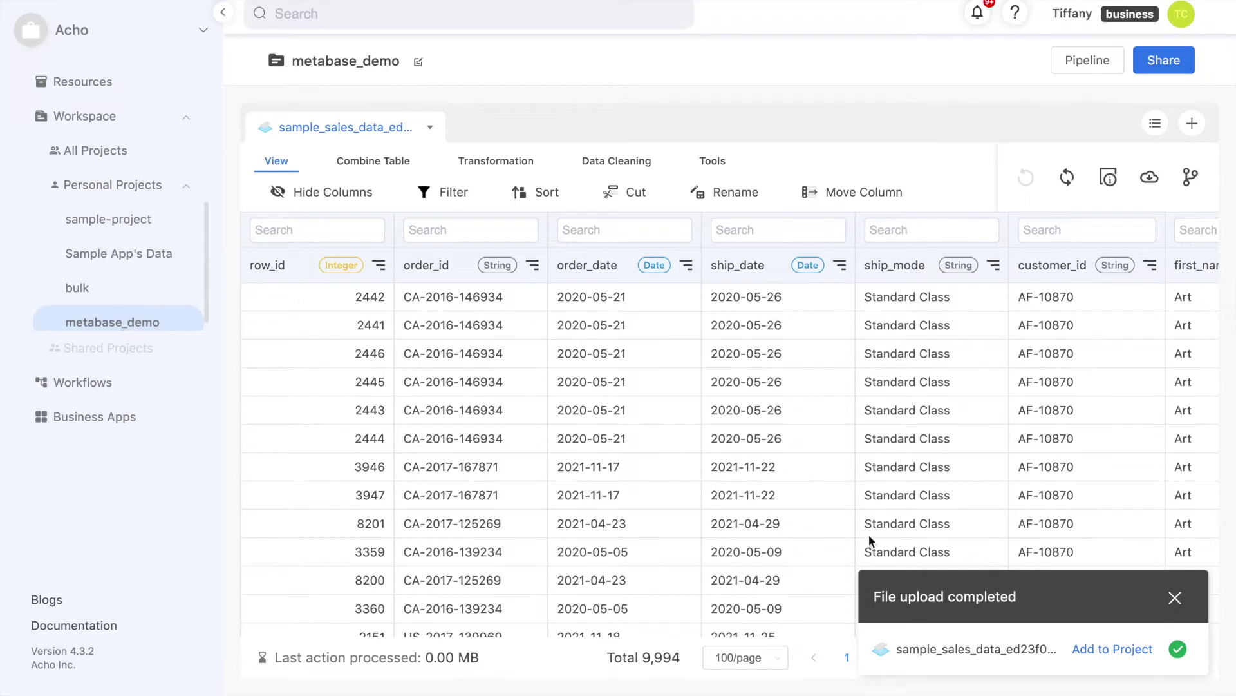
Step: Dismiss the upload notification and bring up the filter panel on the sales table
click(1175, 599)
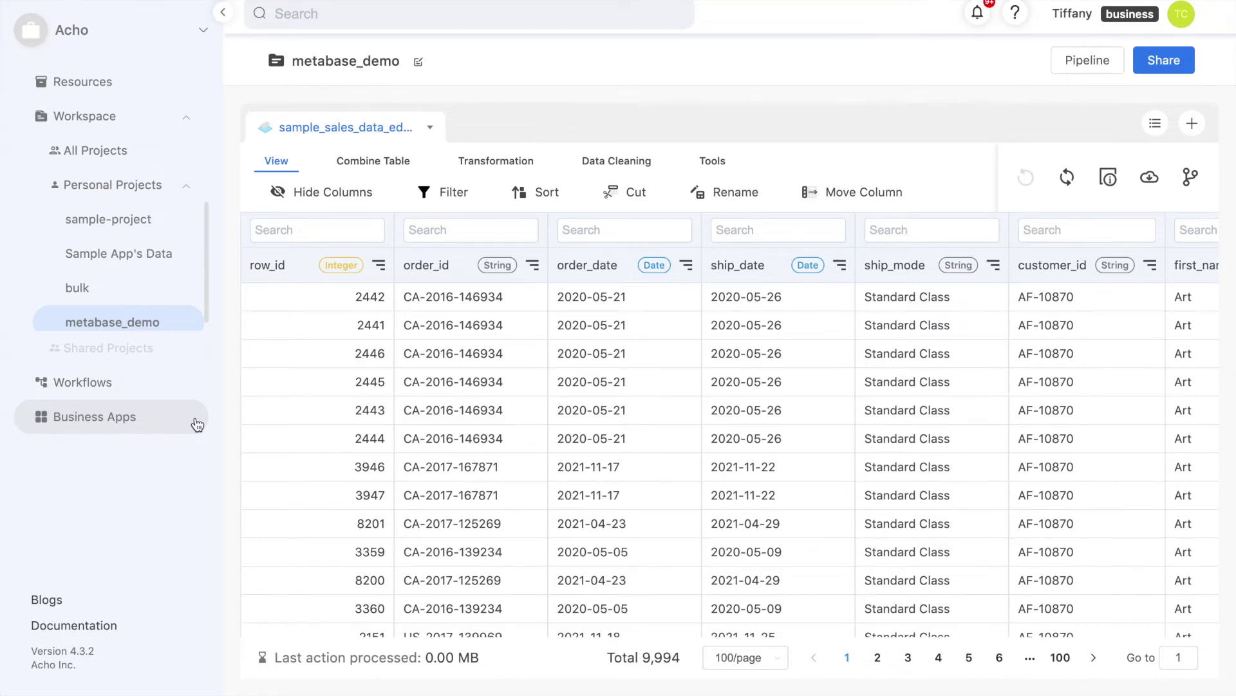
click(453, 199)
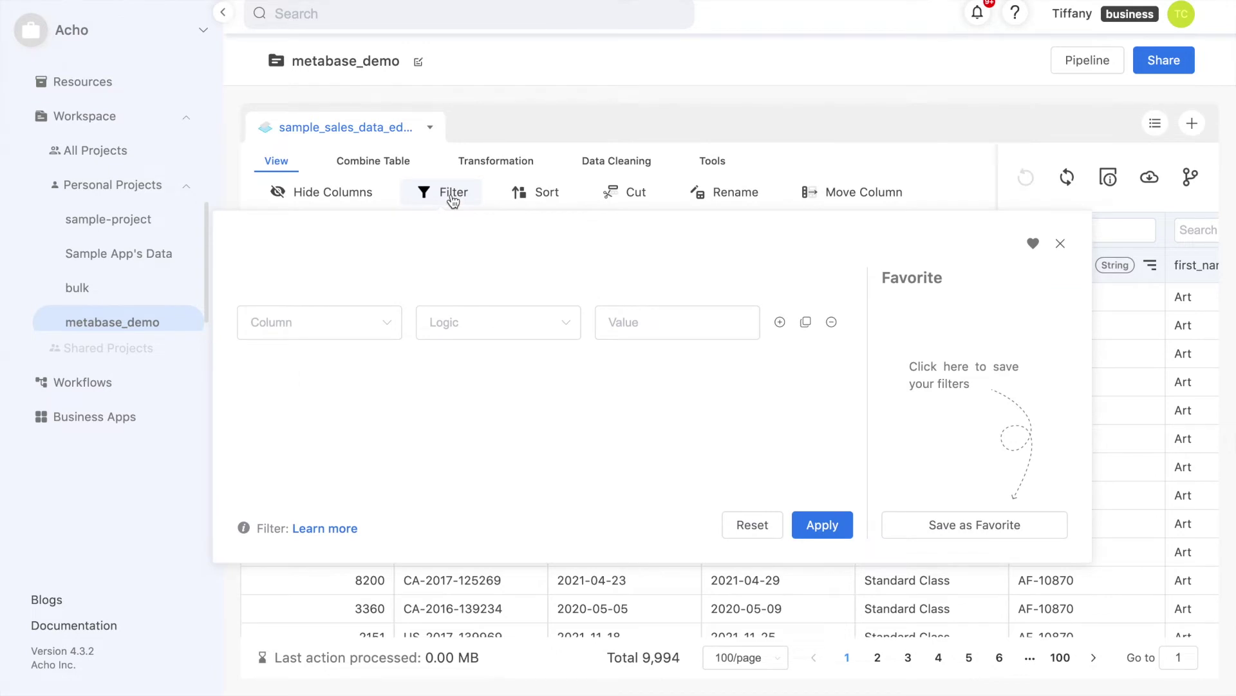
Step: Filter the sales table to orders with order_date on or after 2019-01-01
click(361, 327)
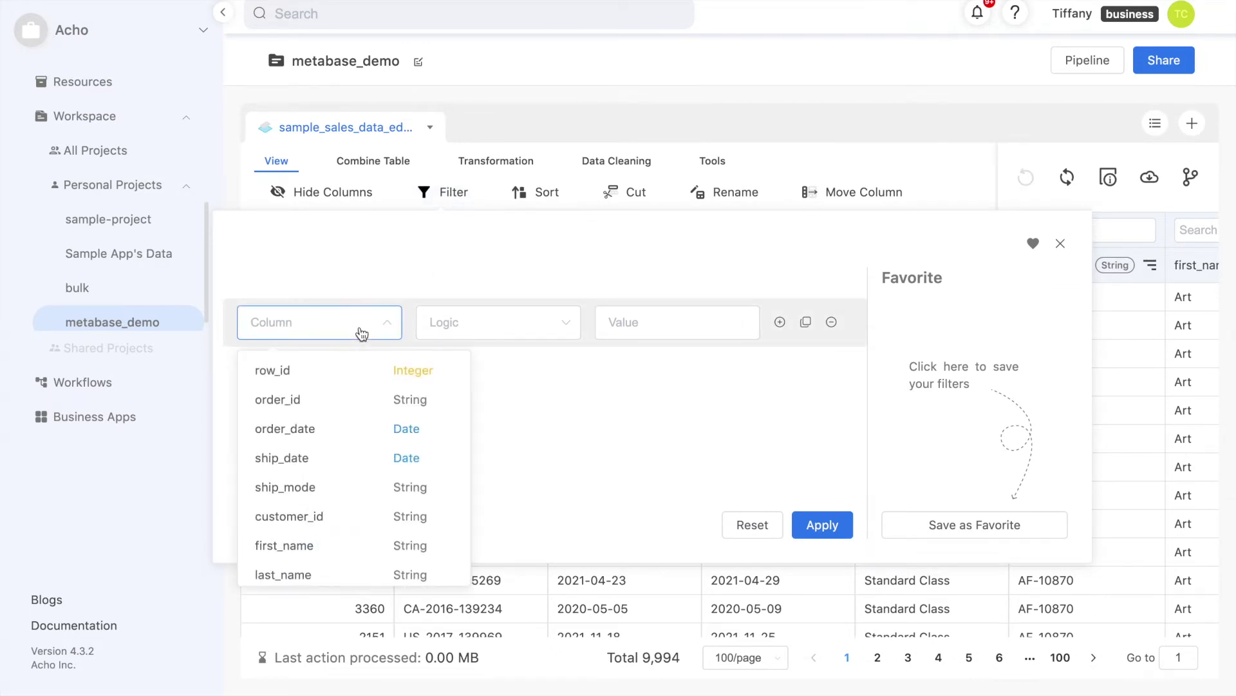
click(351, 430)
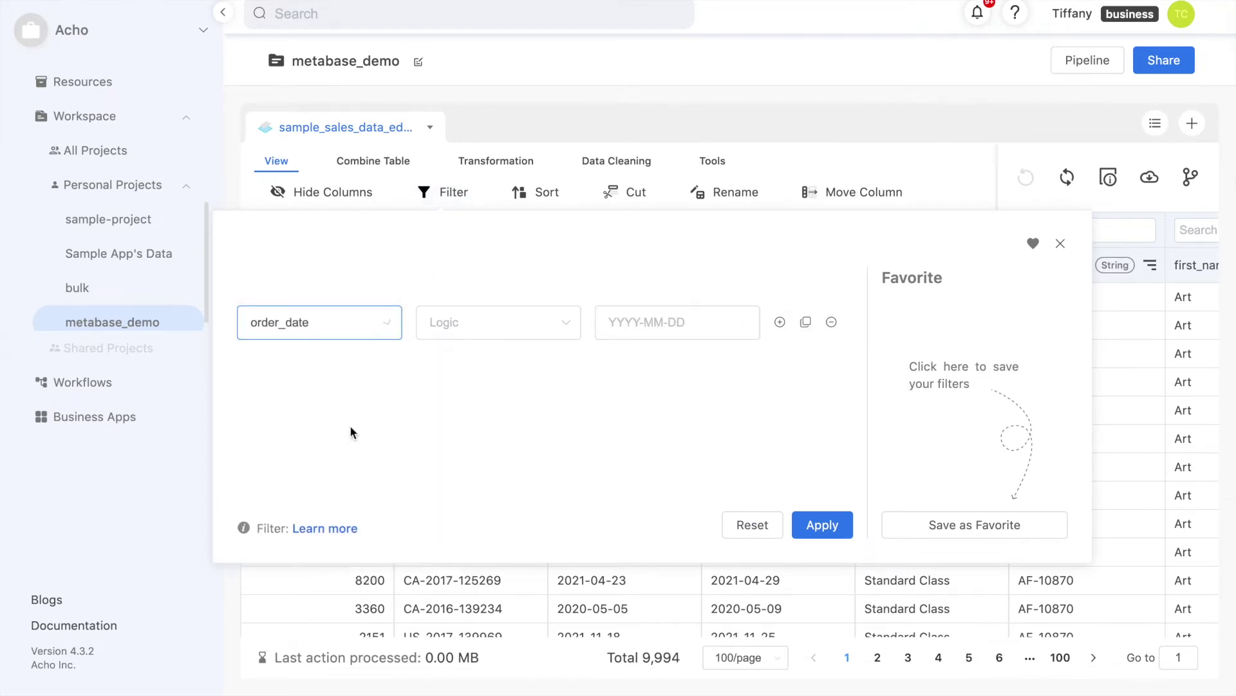
click(502, 326)
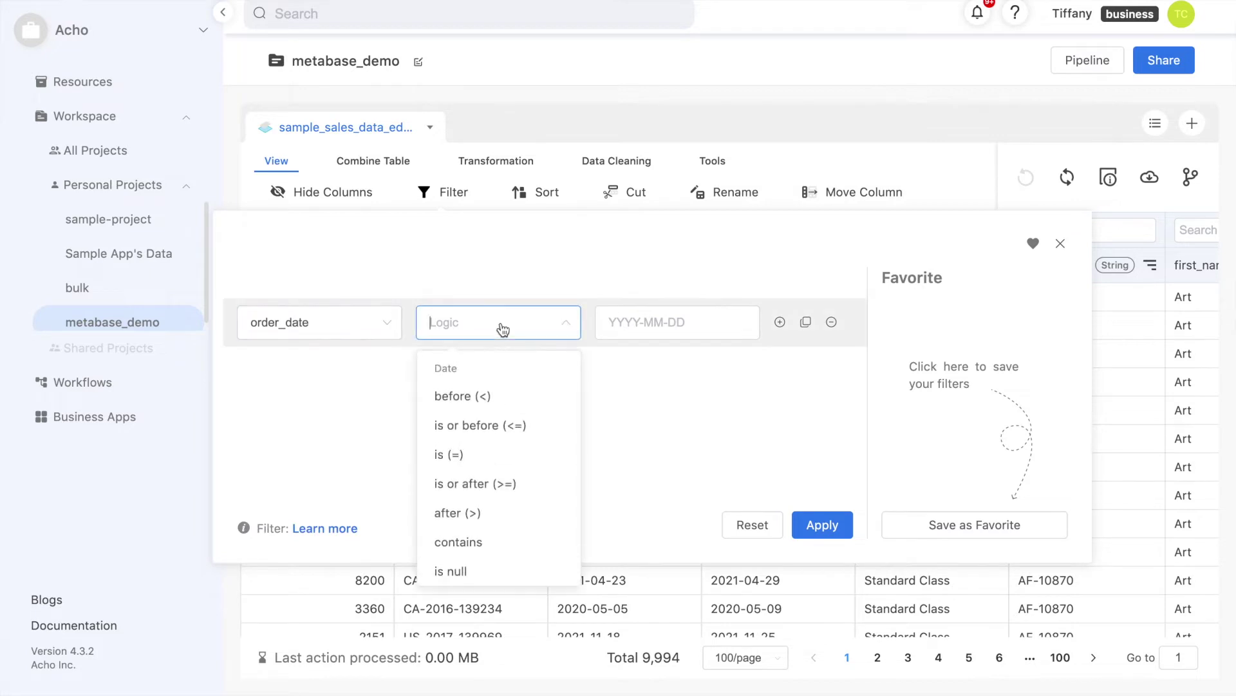
click(484, 484)
click(624, 327)
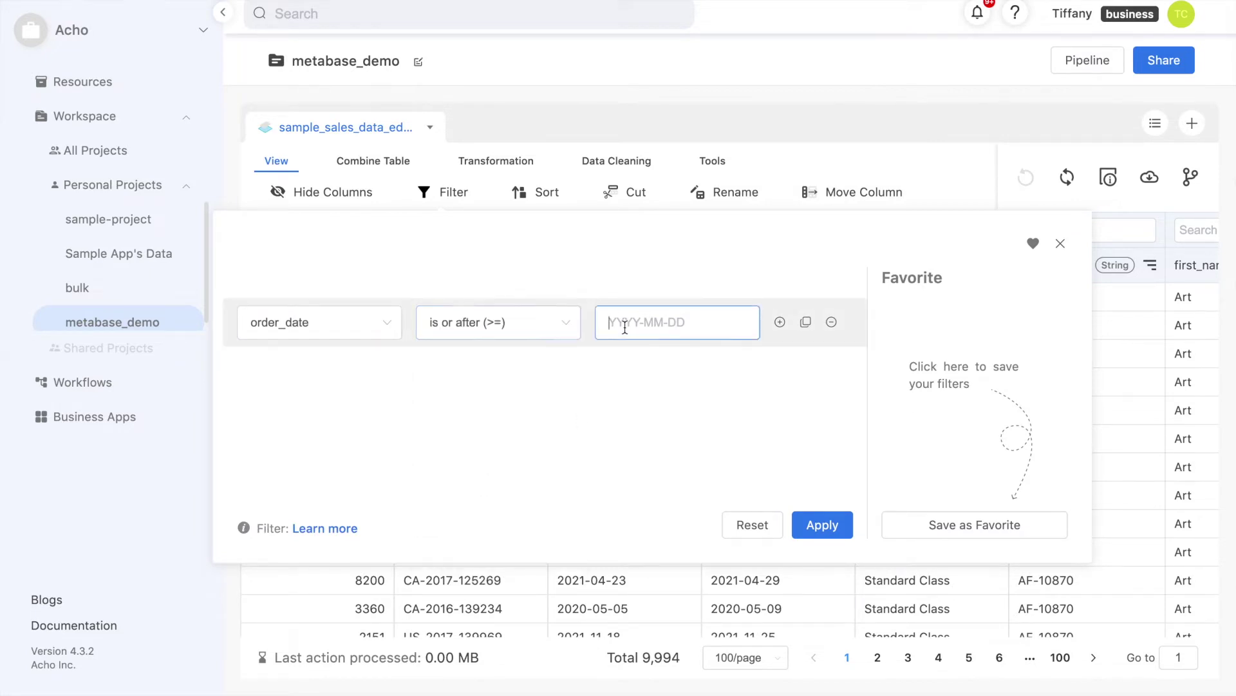
text(2019-01-01)
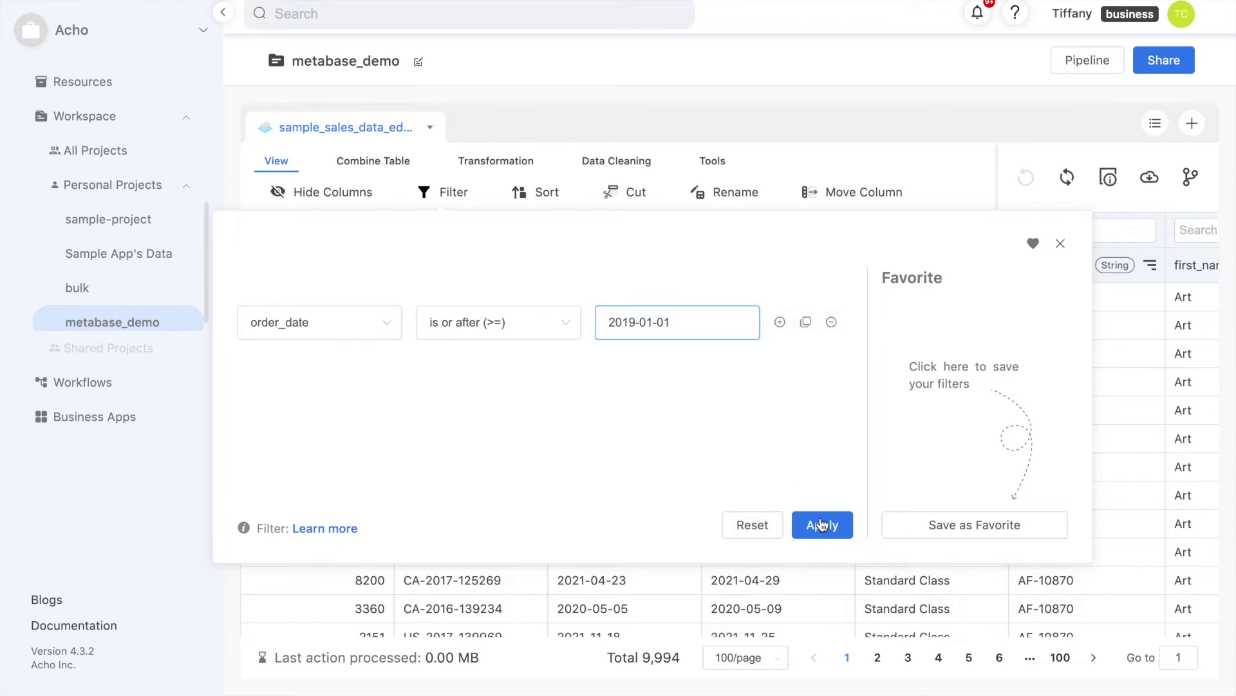
click(824, 525)
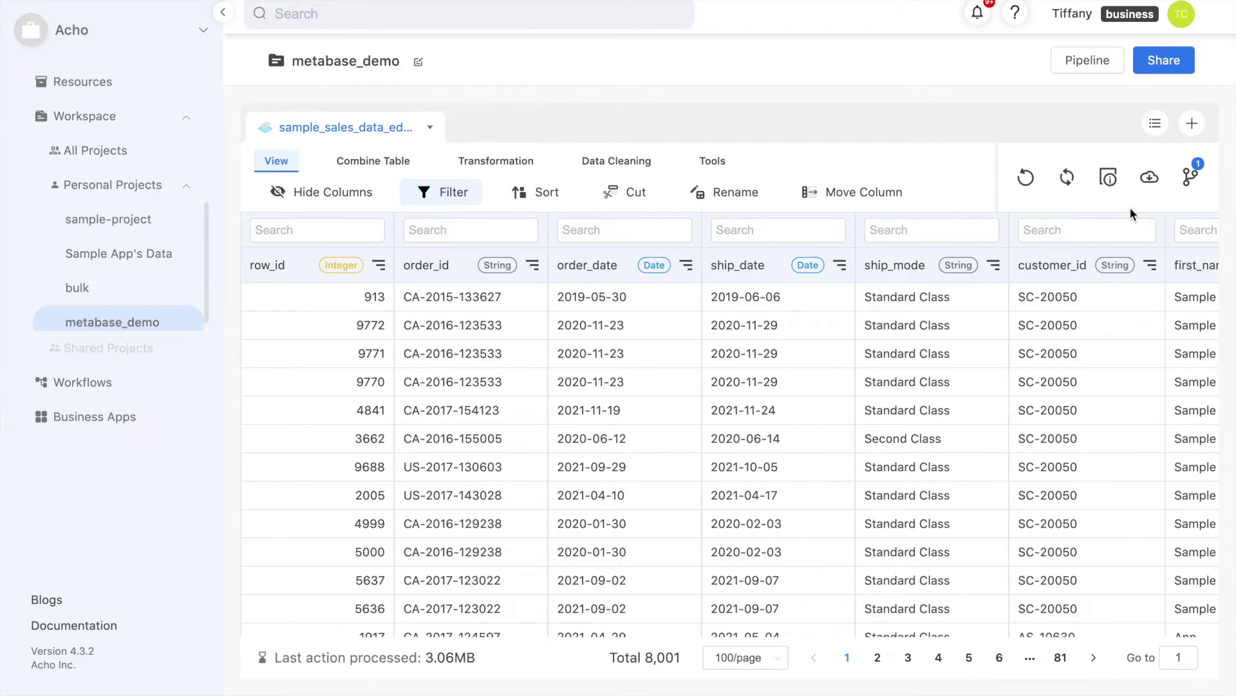
Step: Export the filtered table to Metabase through a workflow
click(1150, 178)
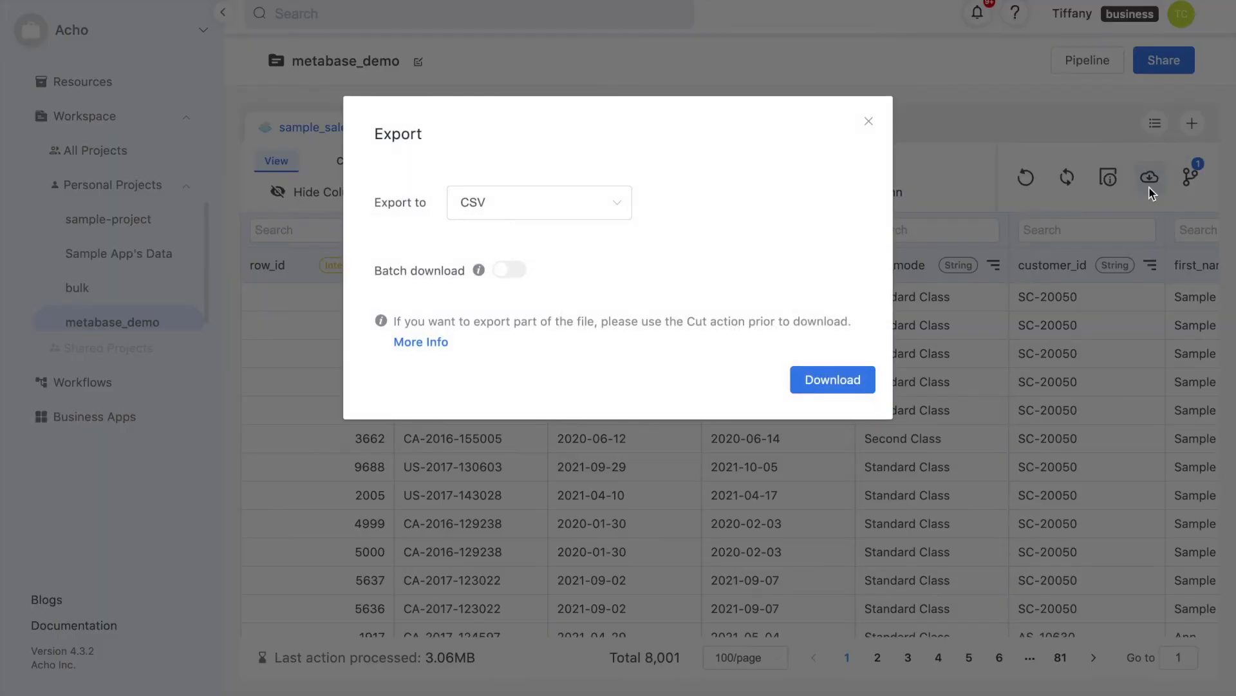
click(579, 218)
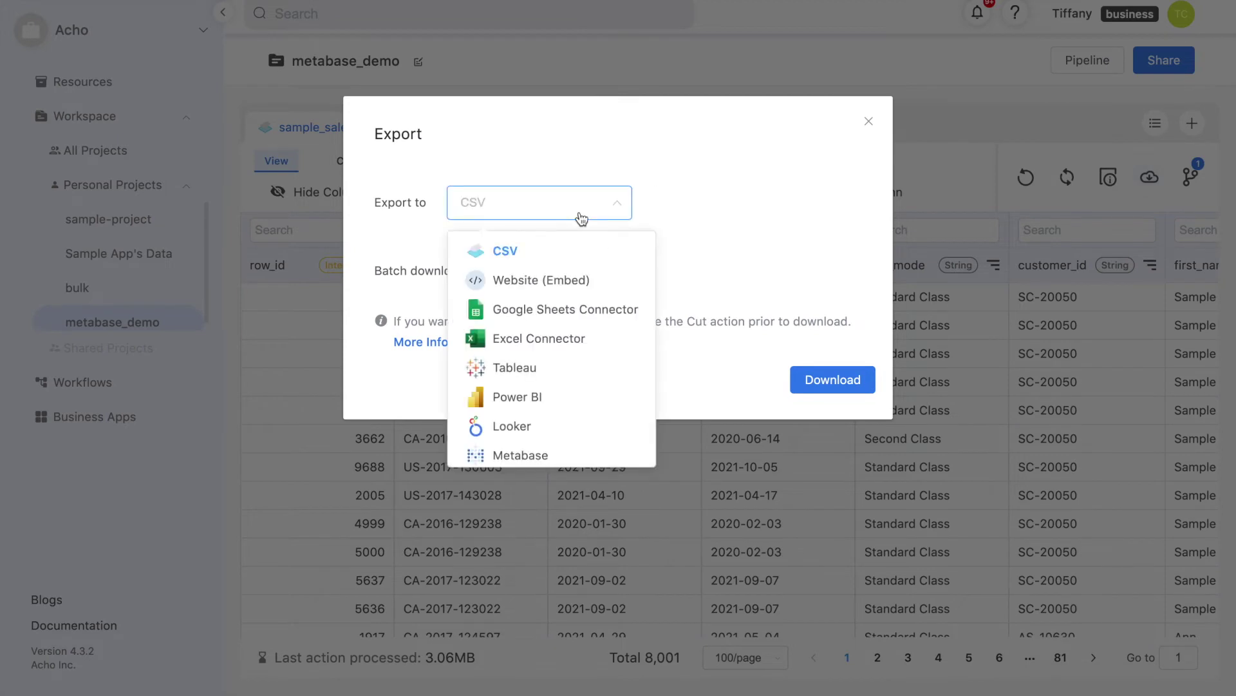
scroll(582, 366, down, 1)
scroll(581, 366, down, 1)
click(566, 395)
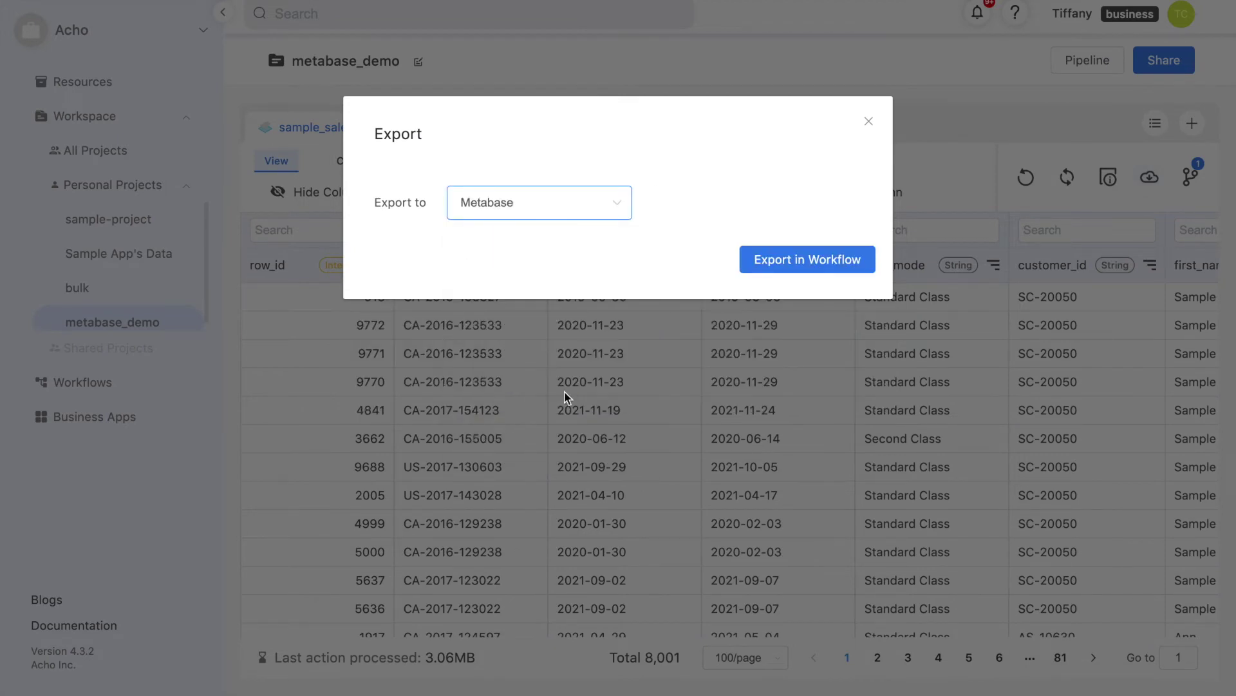
click(773, 261)
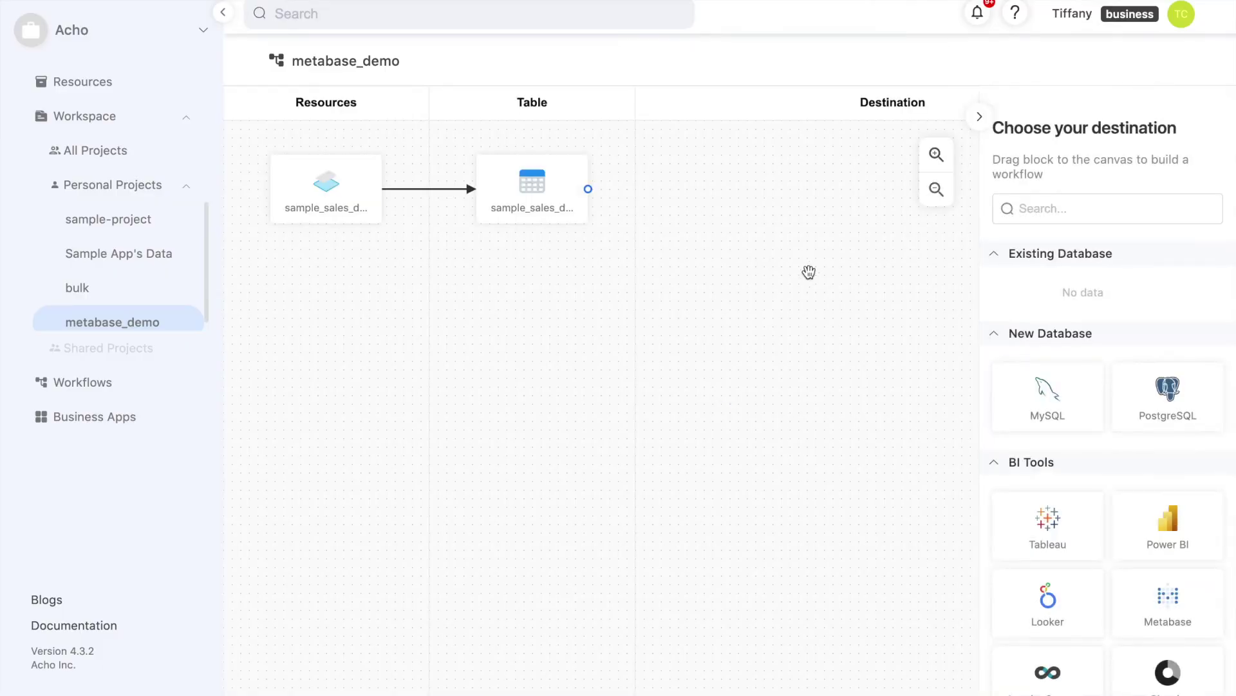
Step: Place a Metabase destination block on the canvas and connect the sales table to it
scroll(1069, 482, down, 2)
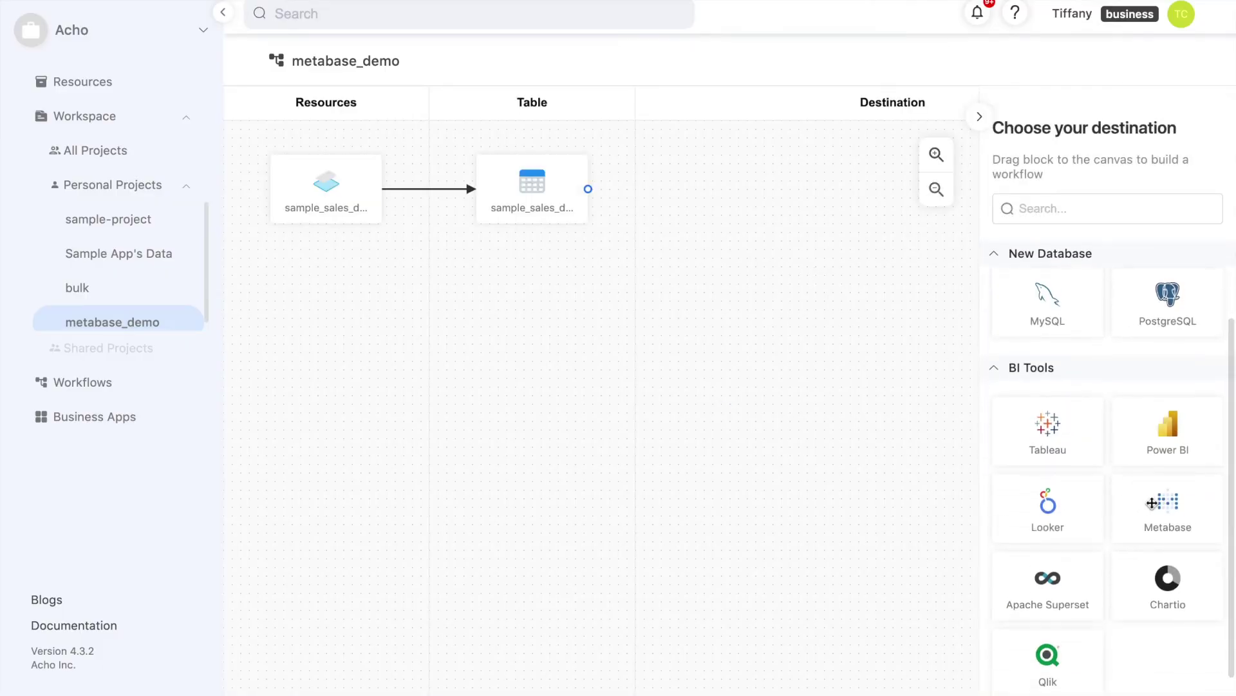
drag(1151, 501, 707, 190)
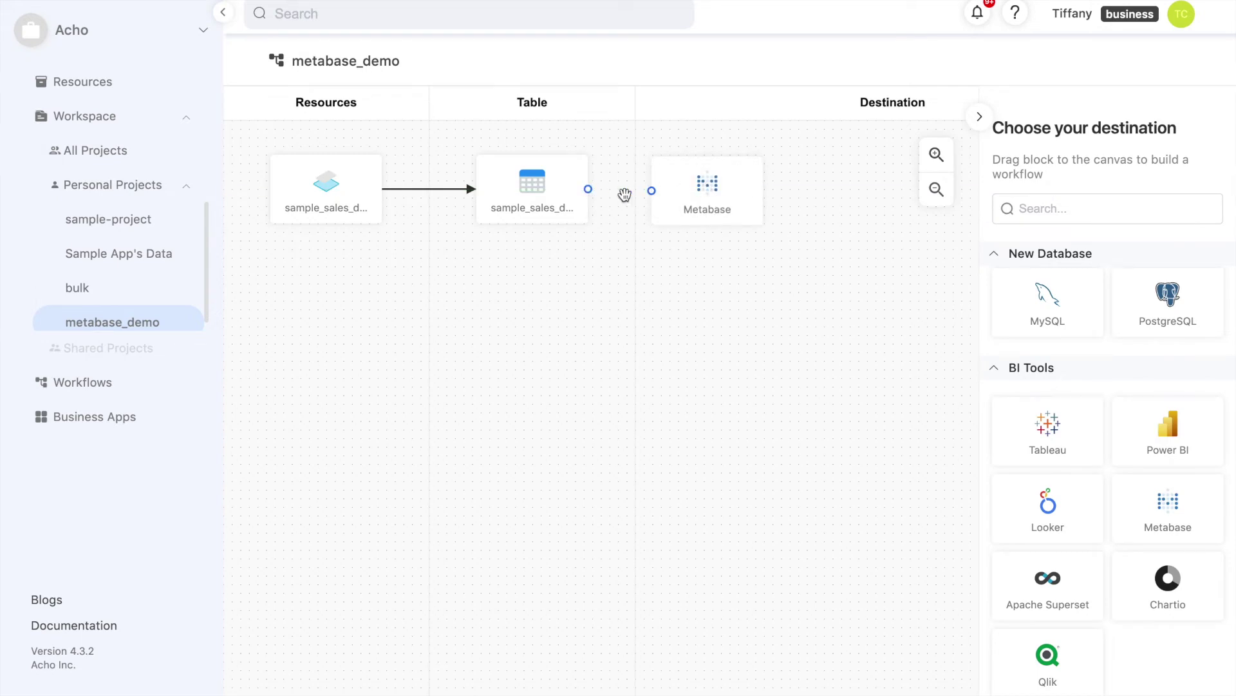
drag(588, 189, 649, 191)
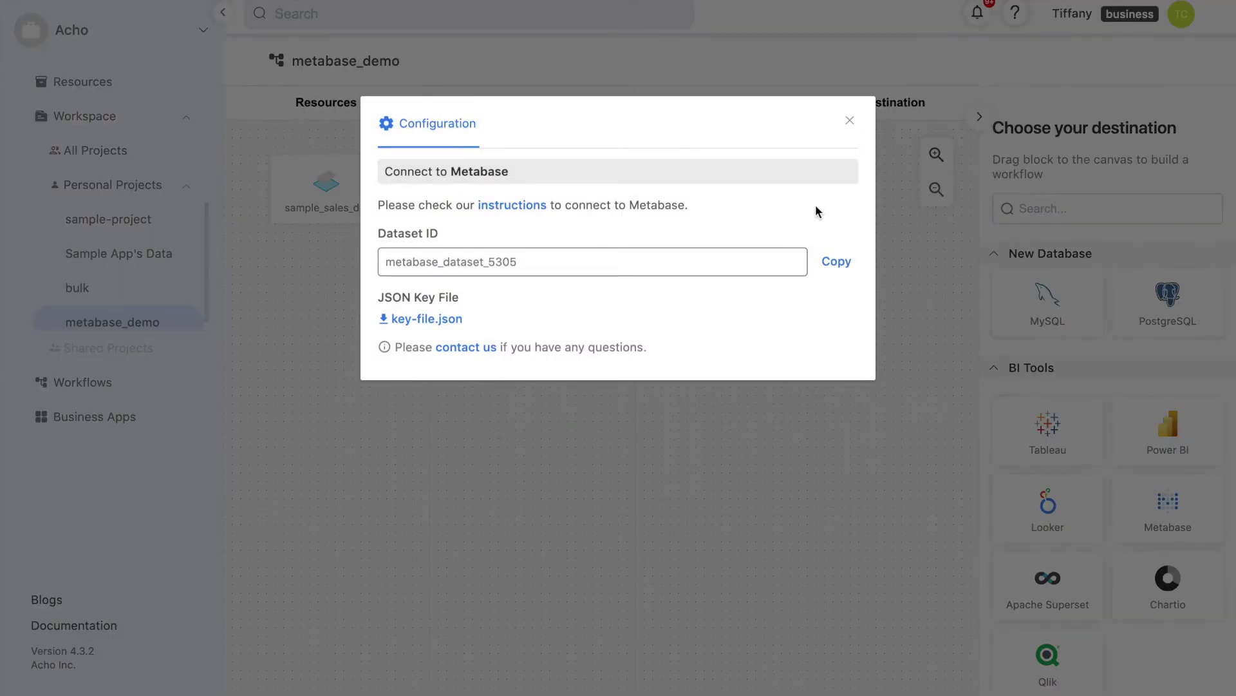
Step: Copy the Metabase dataset ID and download key-file.json from Acho
click(831, 266)
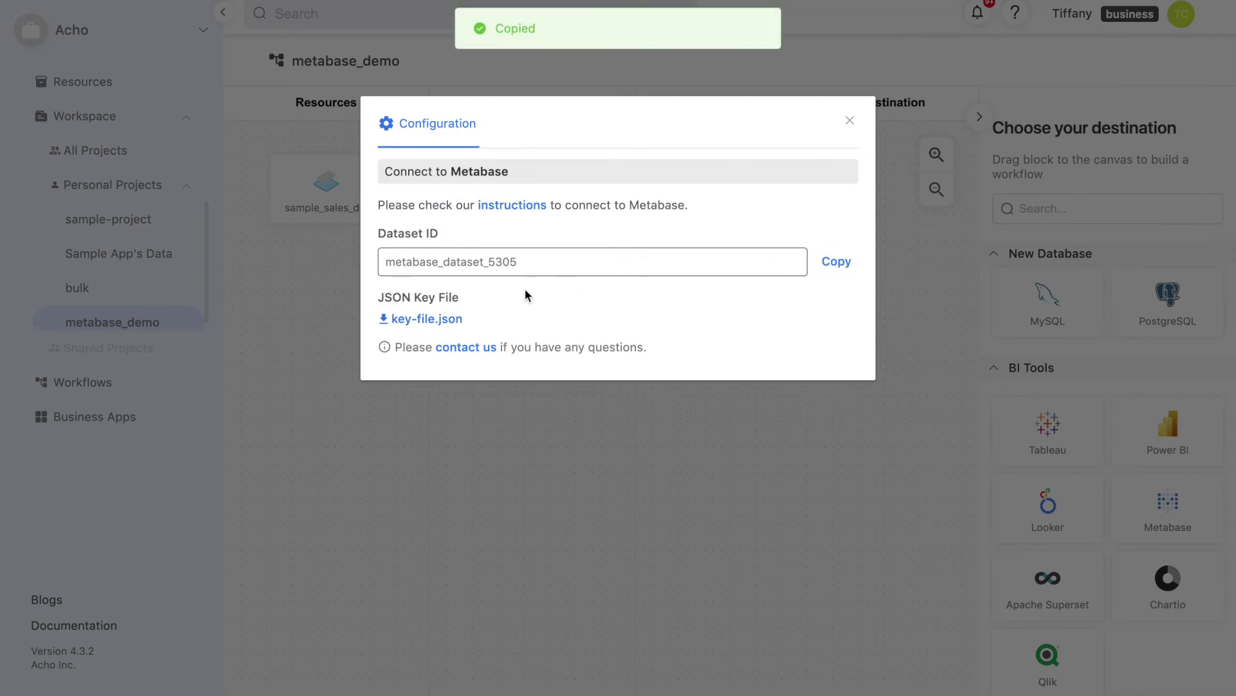
click(427, 319)
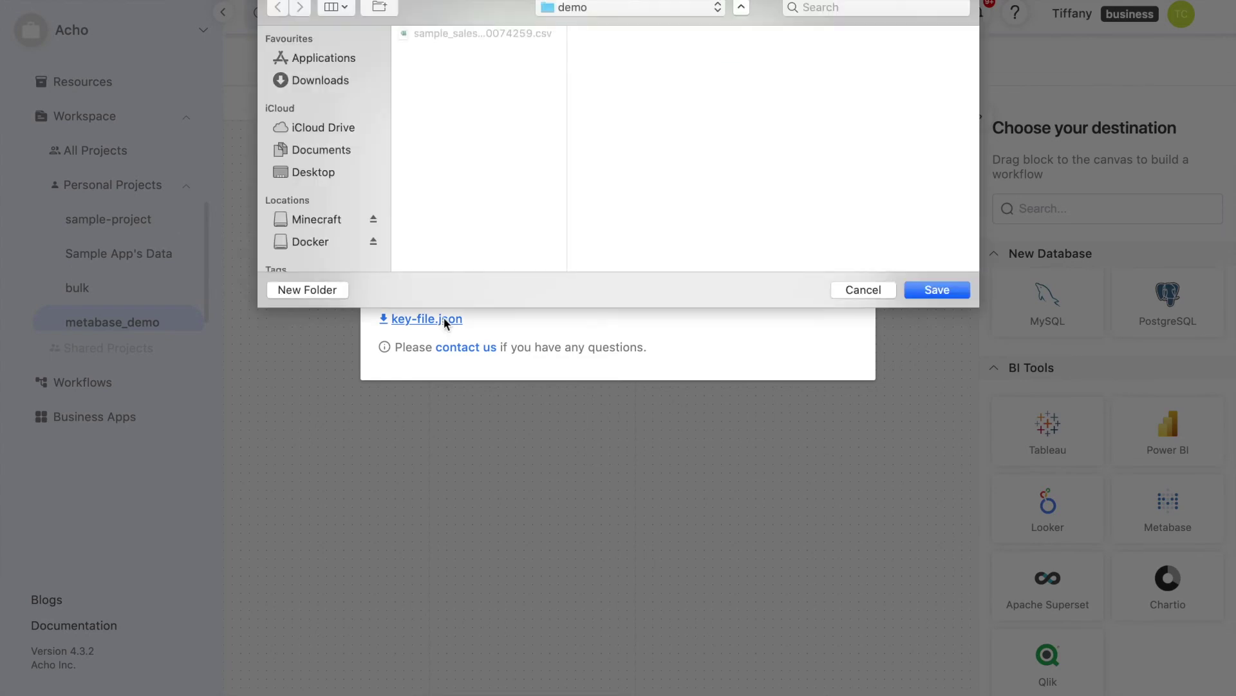
key(Return)
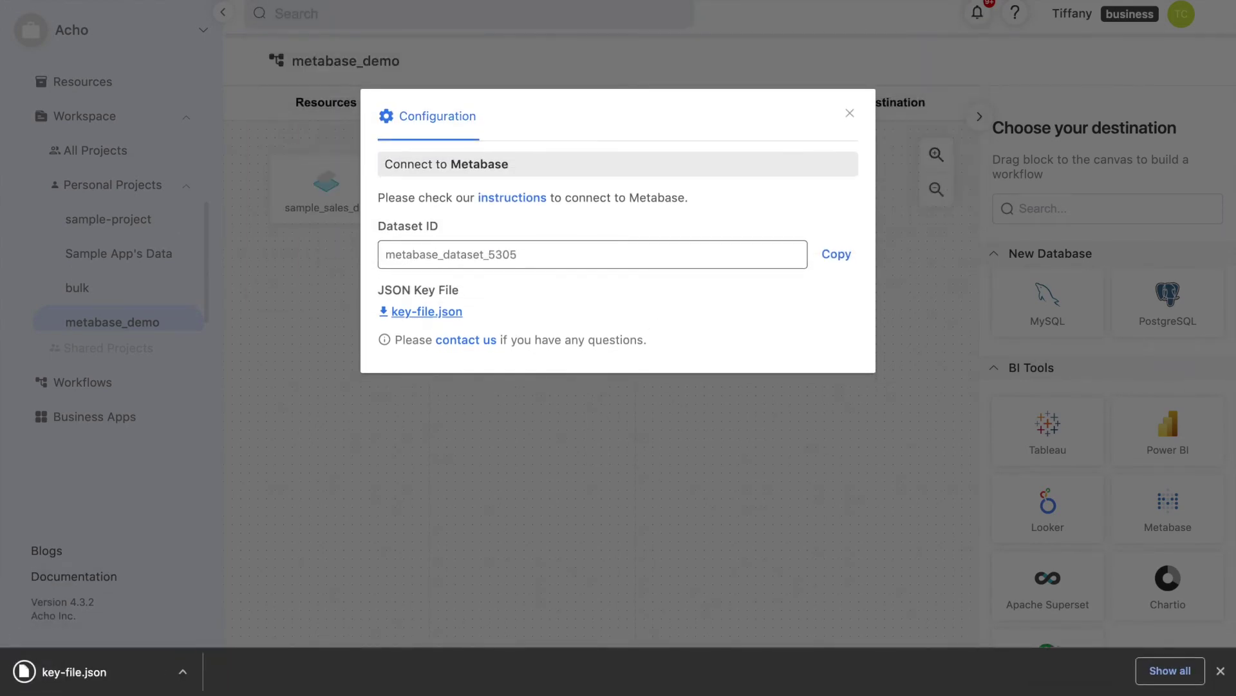
Step: In Metabase's admin settings, start adding a new database
key(ctrl+Tab)
click(1220, 670)
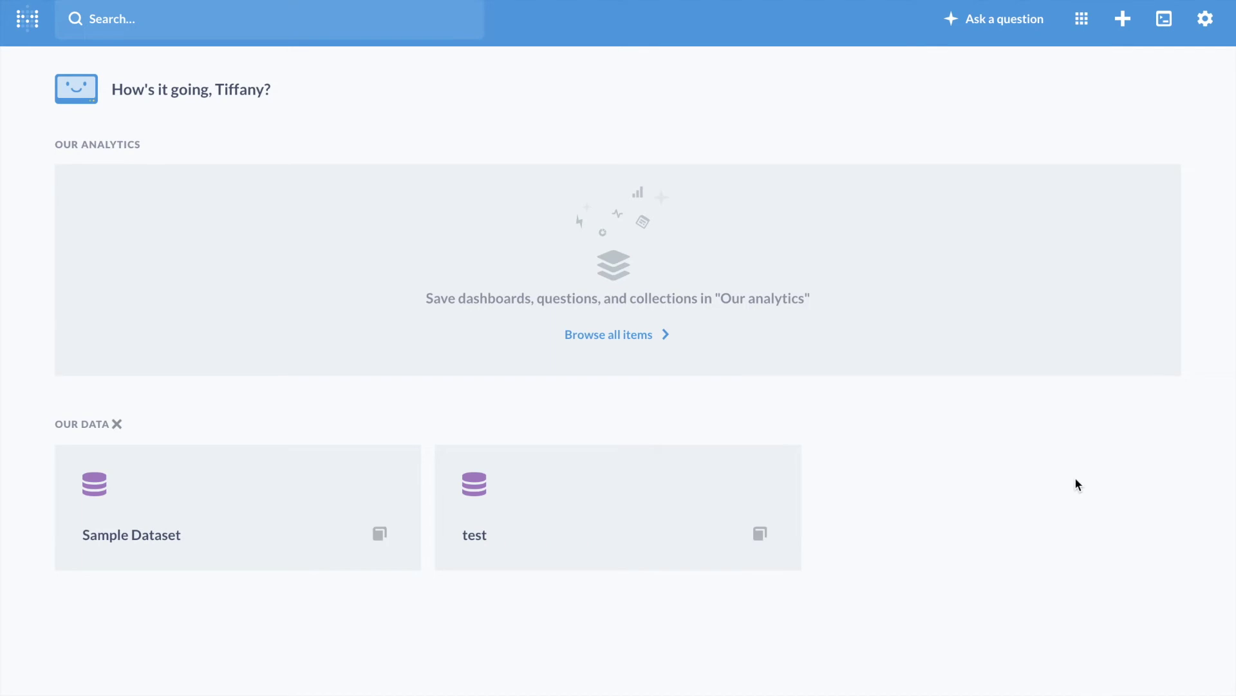
click(1205, 19)
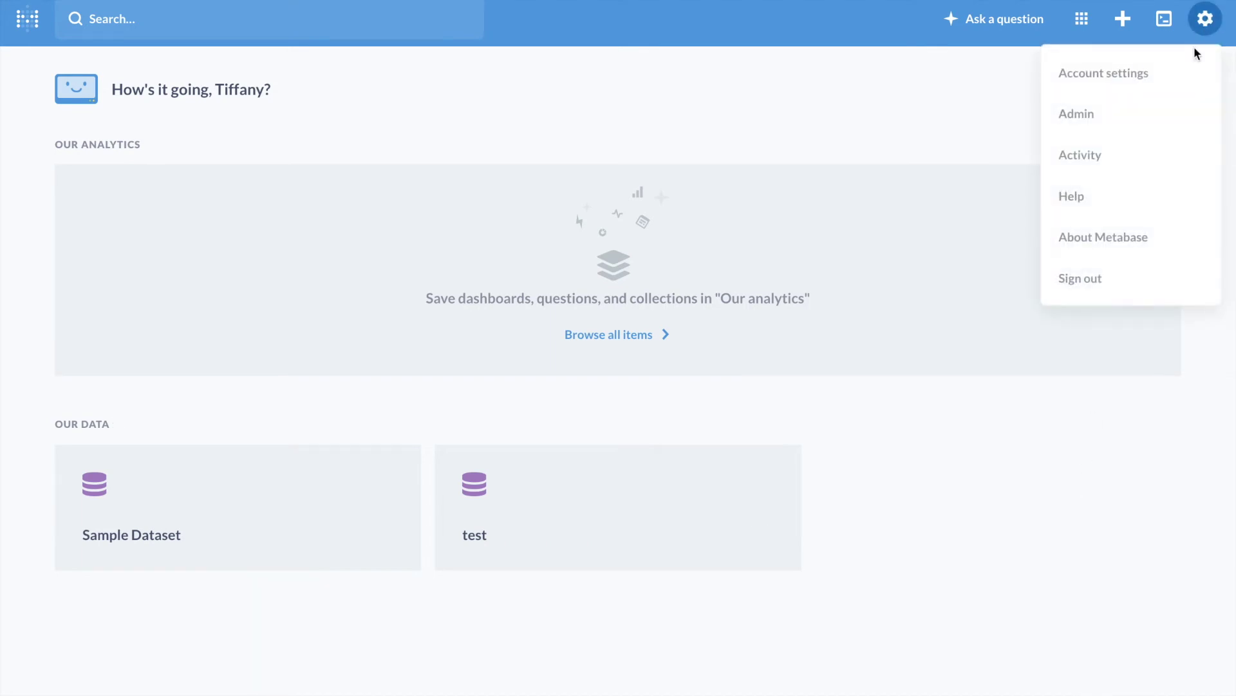
click(1087, 118)
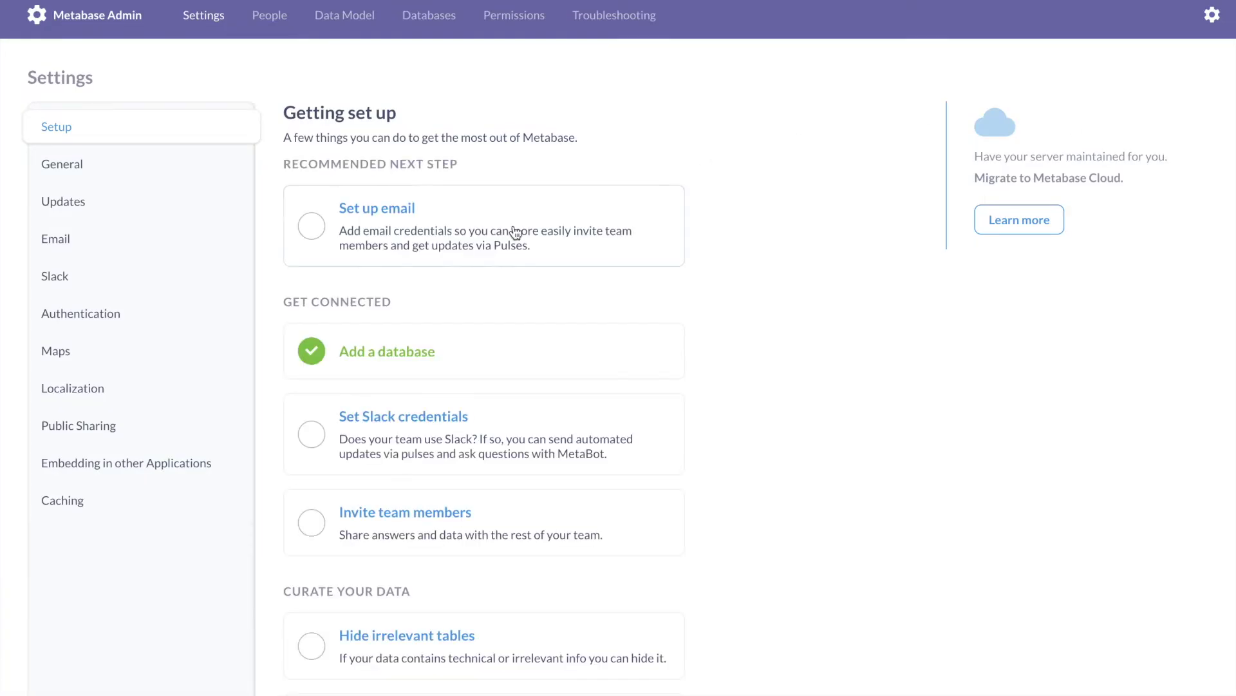
click(412, 339)
Step: Save a BigQuery database metabase_demo with dataset ID metabase_dataset_5305 and the JSON key file
click(374, 179)
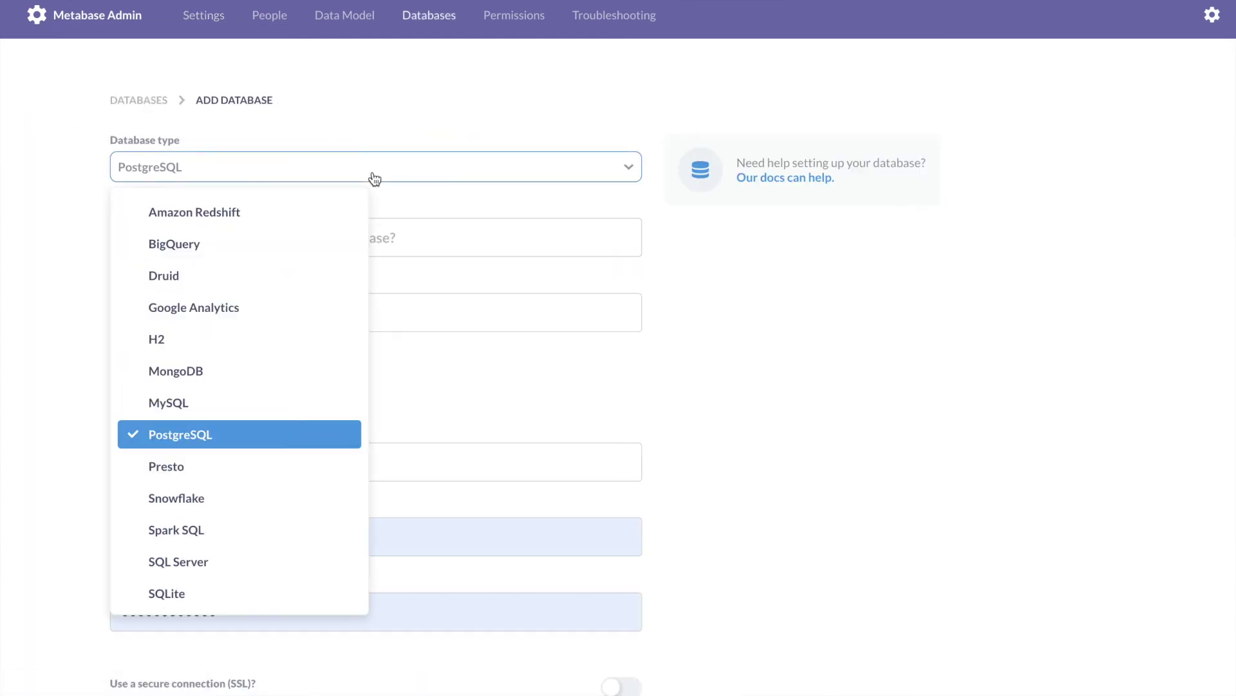
click(174, 243)
click(298, 238)
text(metabas)
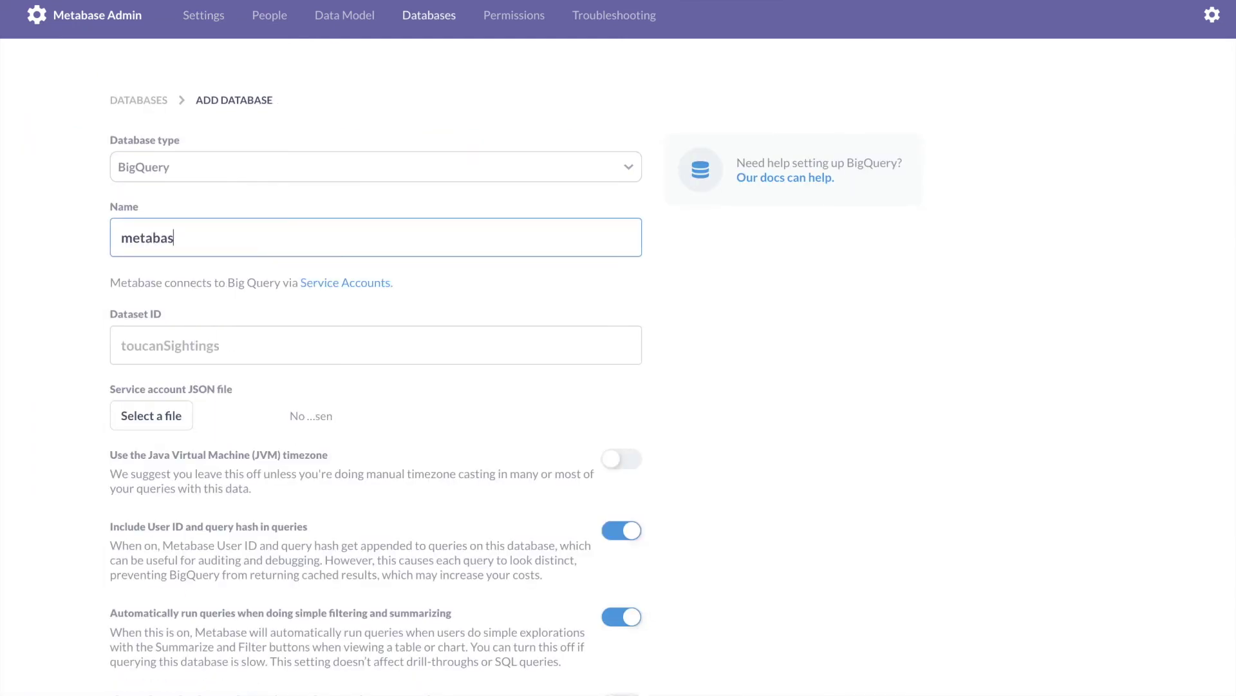
text(e_demo)
click(249, 339)
key(Down)
key(Return)
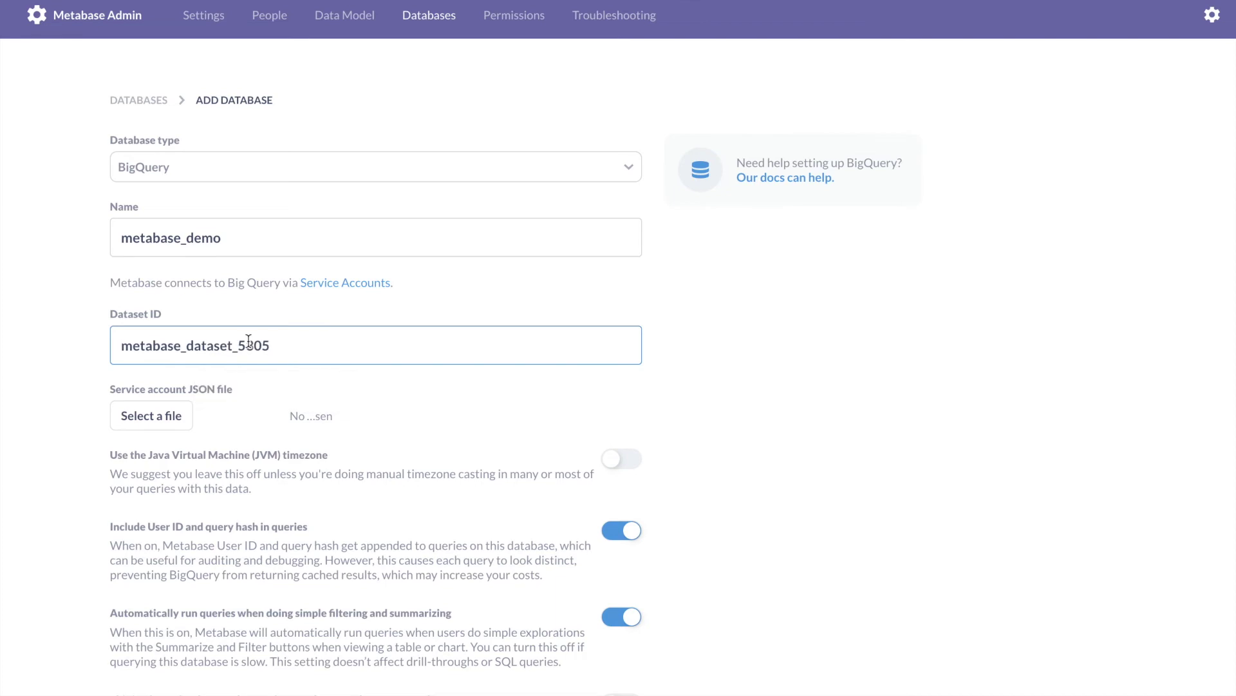
click(152, 416)
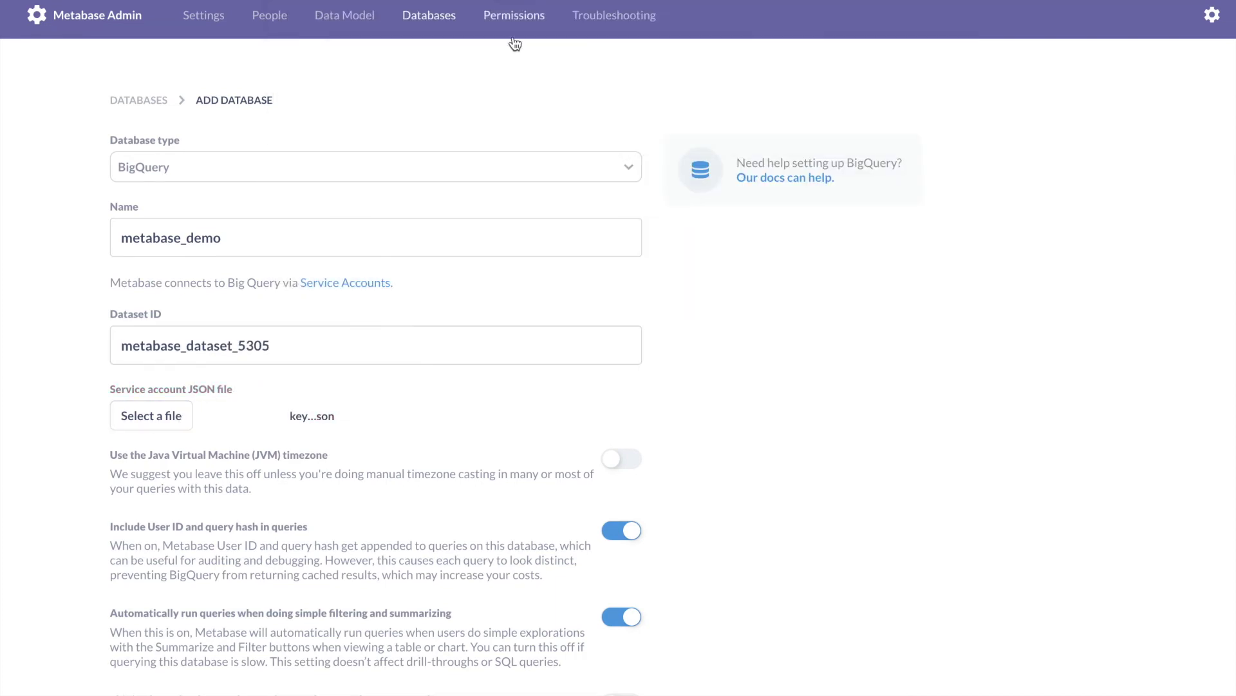
scroll(458, 384, down, 4)
click(146, 665)
Step: Save the new BigQuery database, skip the explorations and return to metabase_demo
click(821, 418)
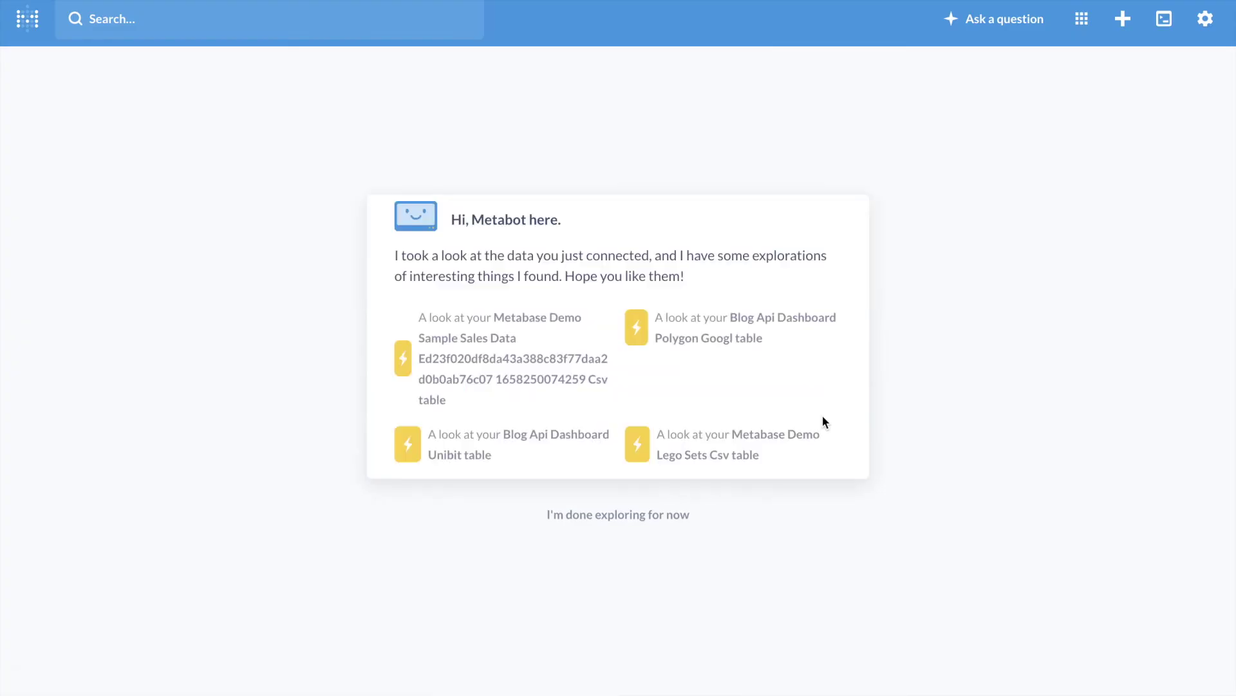
click(618, 514)
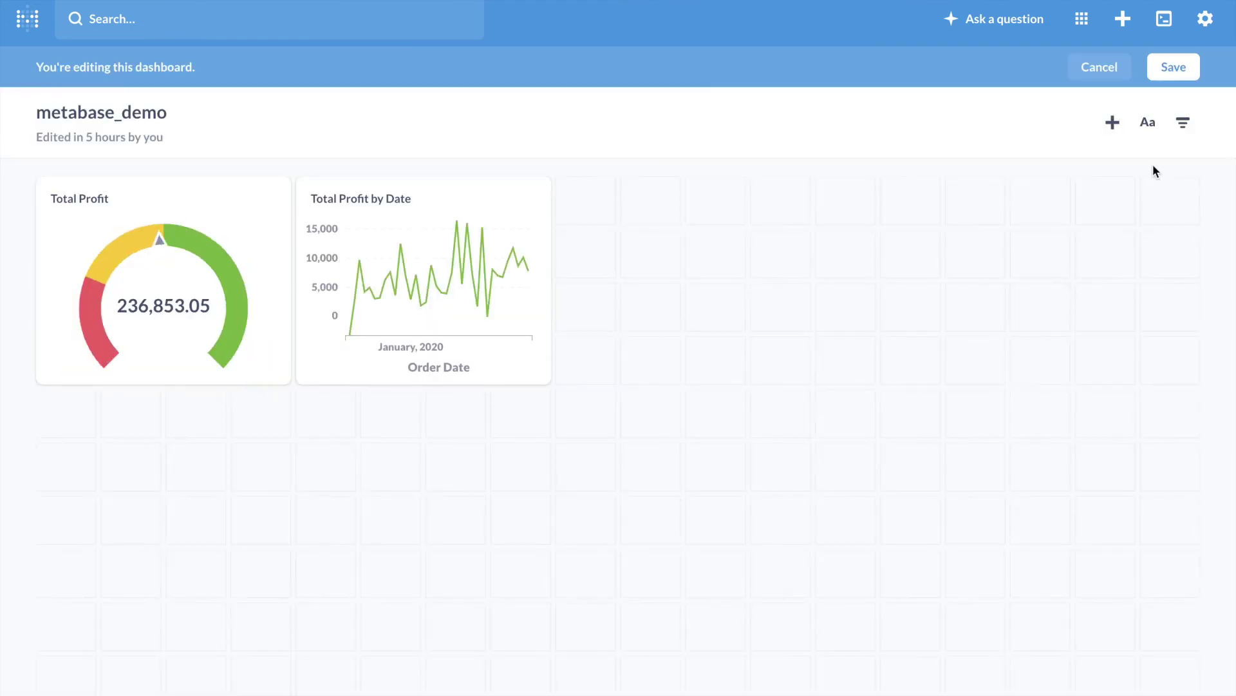
click(1172, 64)
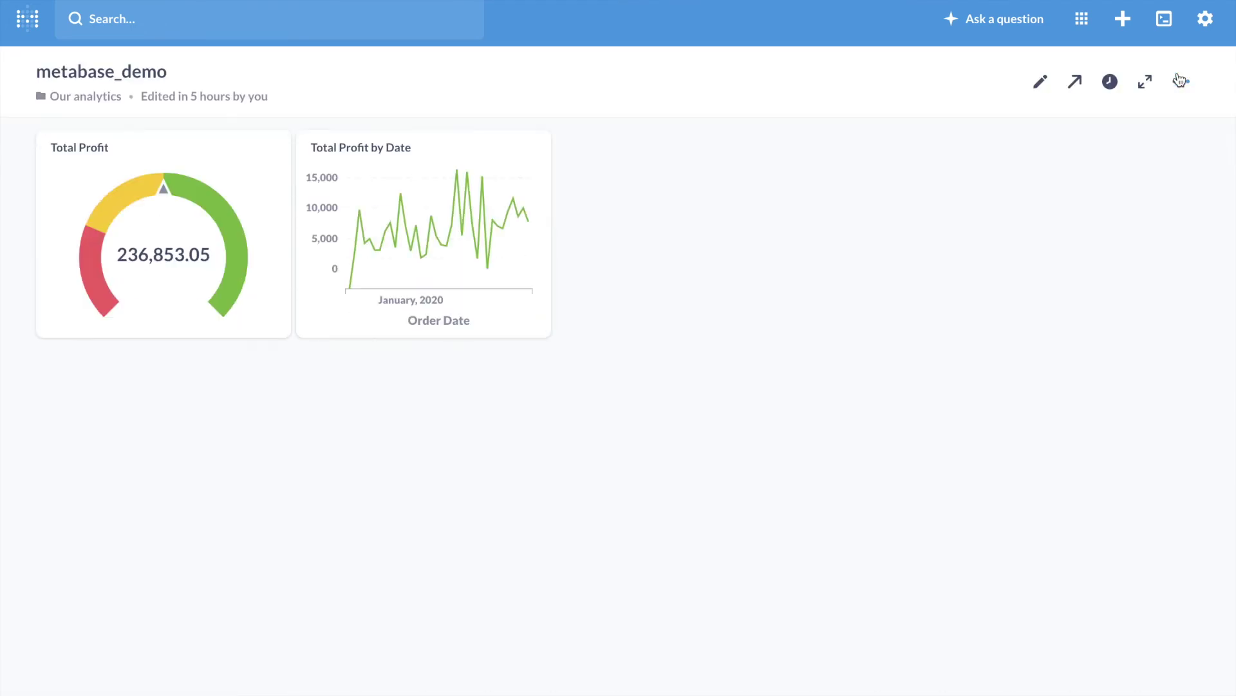
Step: Start a simple question using the metabase_demo database as its source
click(1005, 19)
click(315, 331)
click(256, 173)
Step: Chart the Sample Sales Data Sum of Profit grouped by Order Date: Month and Category
click(179, 276)
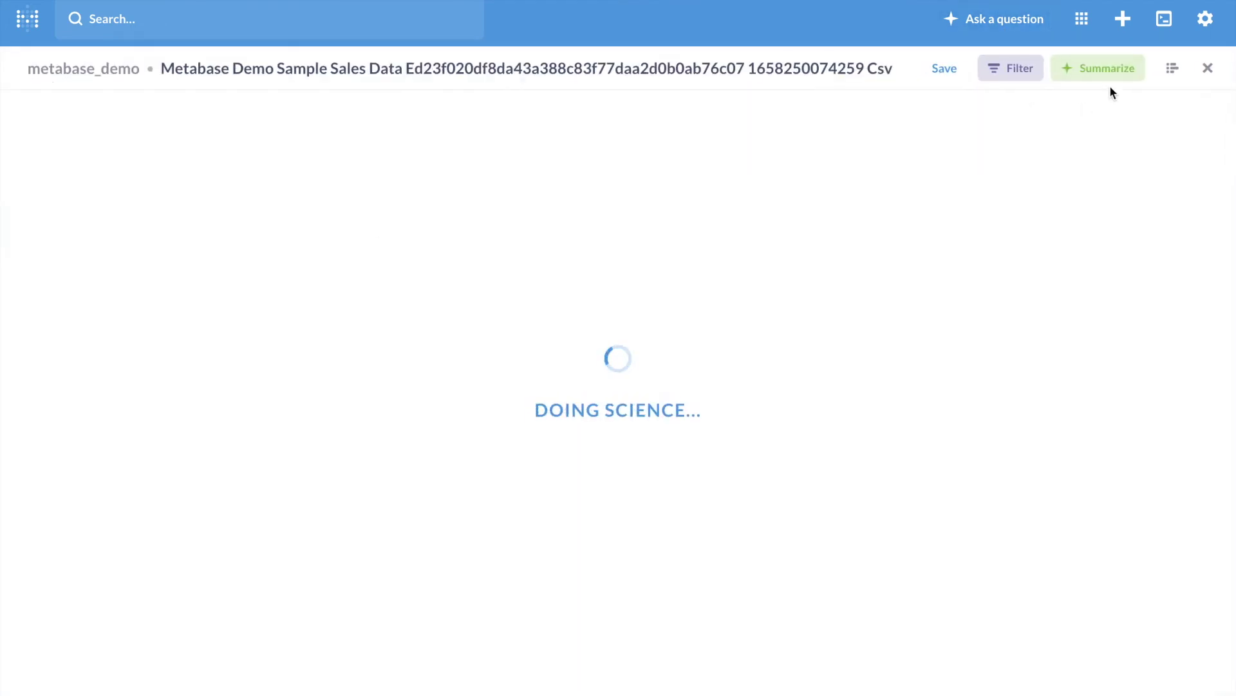
click(1168, 70)
click(179, 240)
click(138, 431)
click(171, 641)
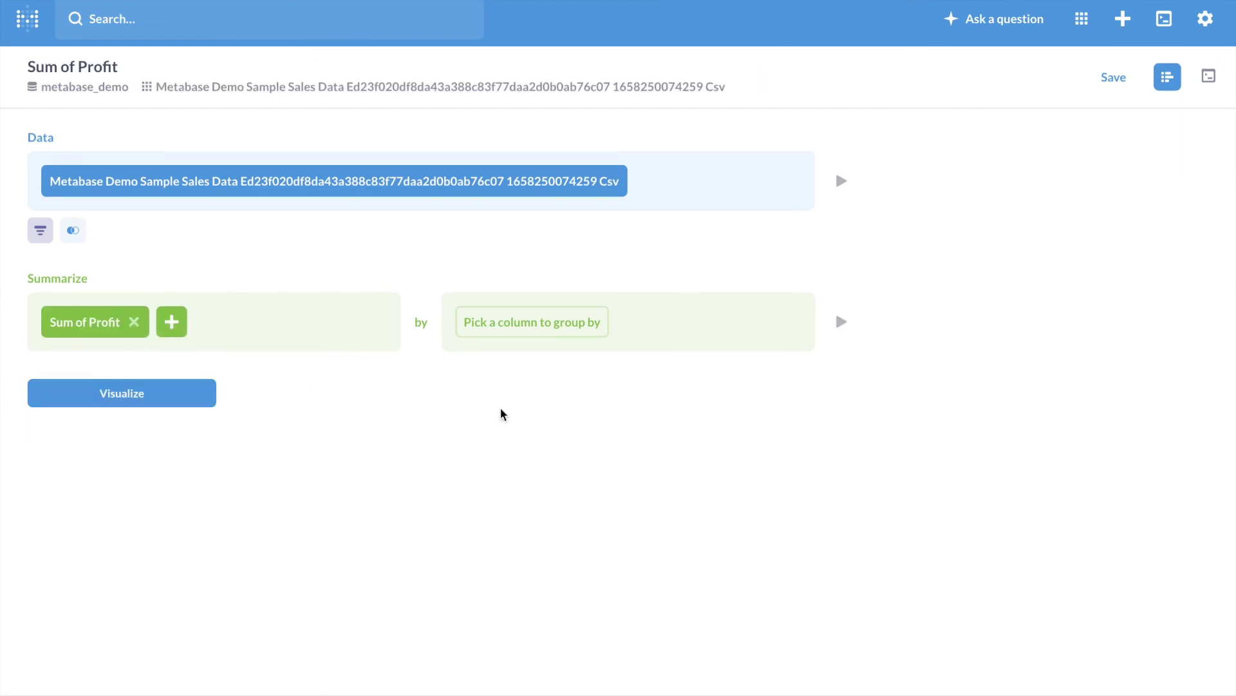
click(532, 322)
click(546, 559)
click(618, 321)
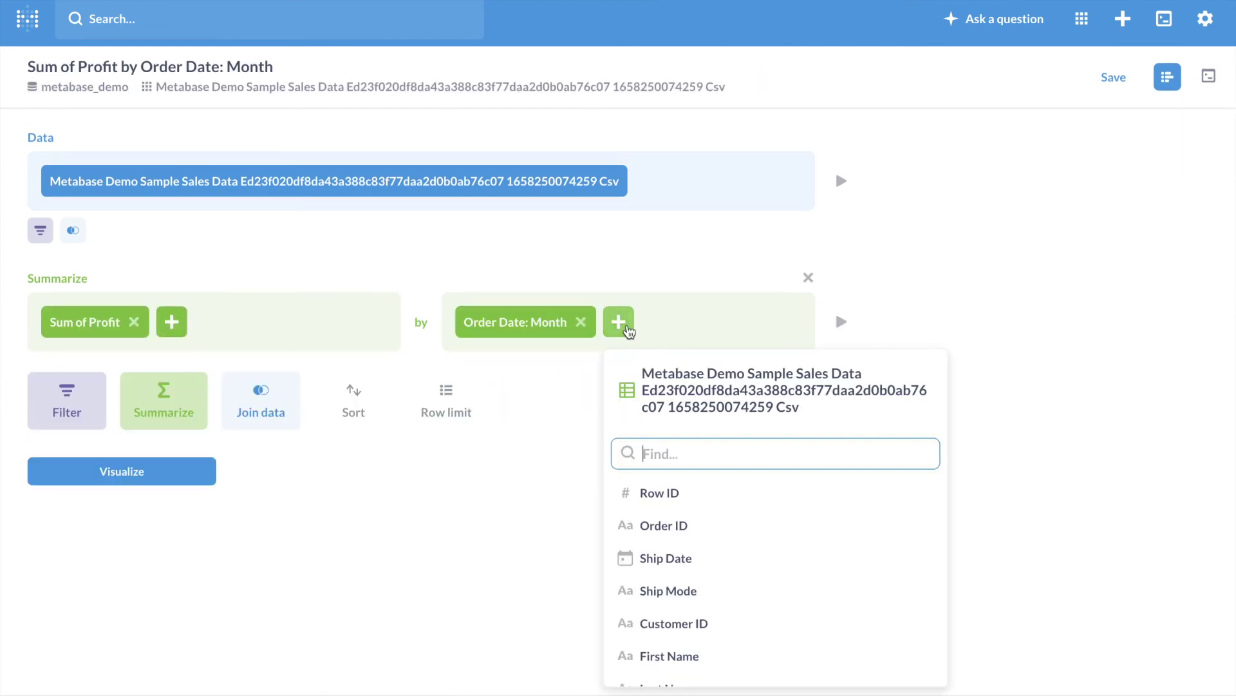
text(cate)
click(662, 503)
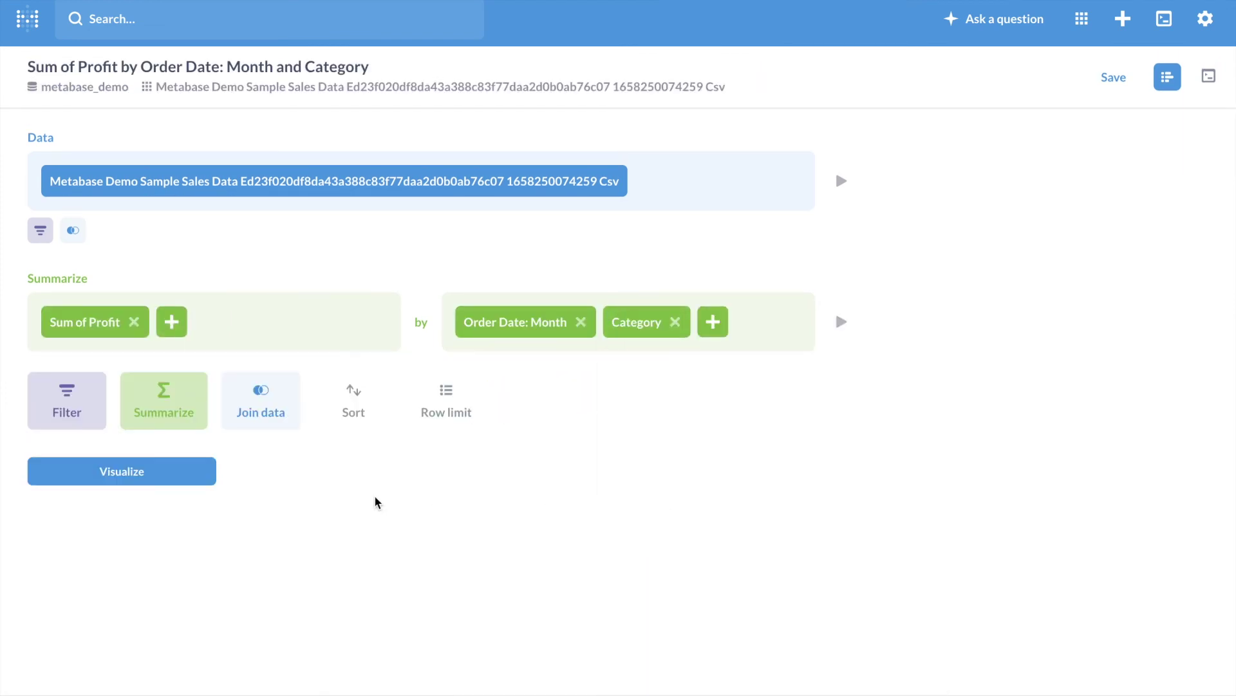
click(182, 475)
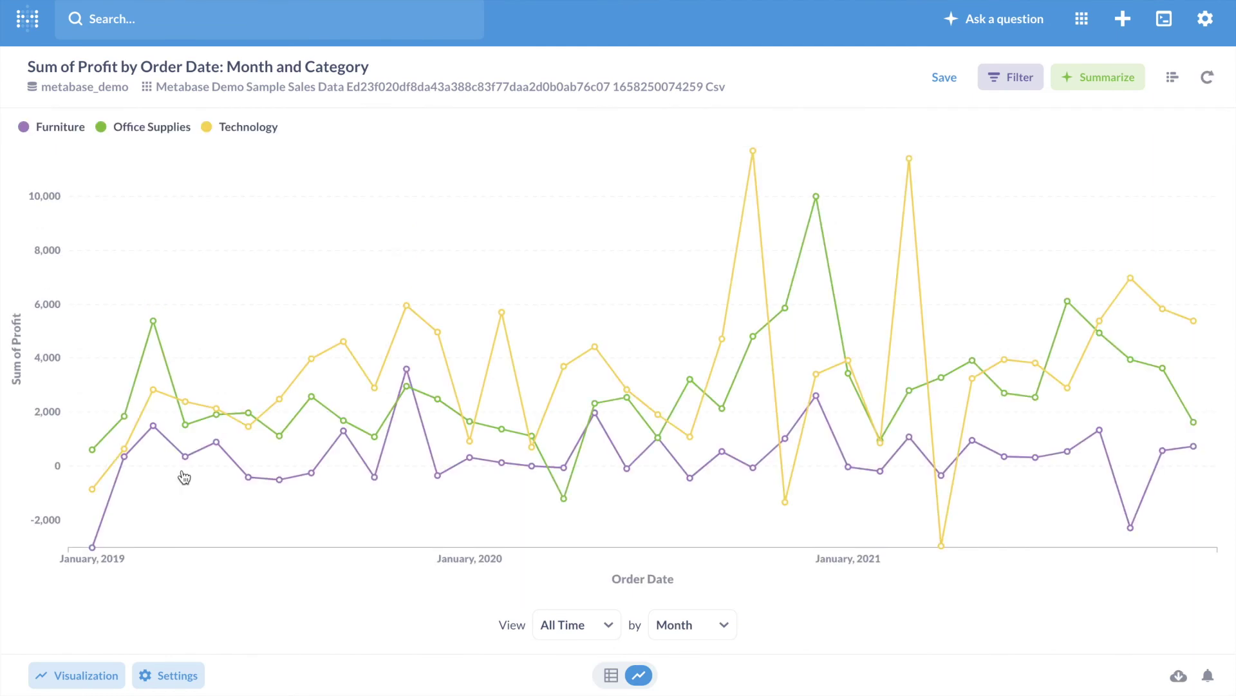
Step: Save the question as 'Total Profit by Date and Category' and add it to a dashboard
click(955, 84)
triple_click(653, 240)
text(Total )
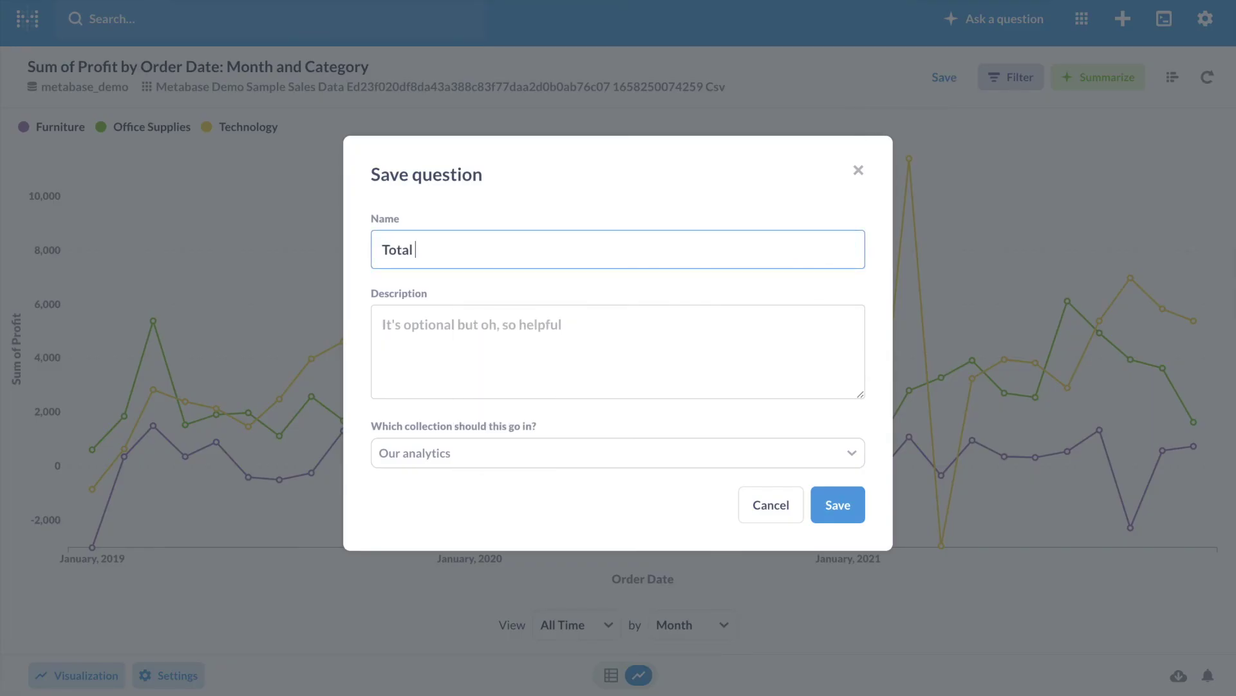
text(Profit by Date and C)
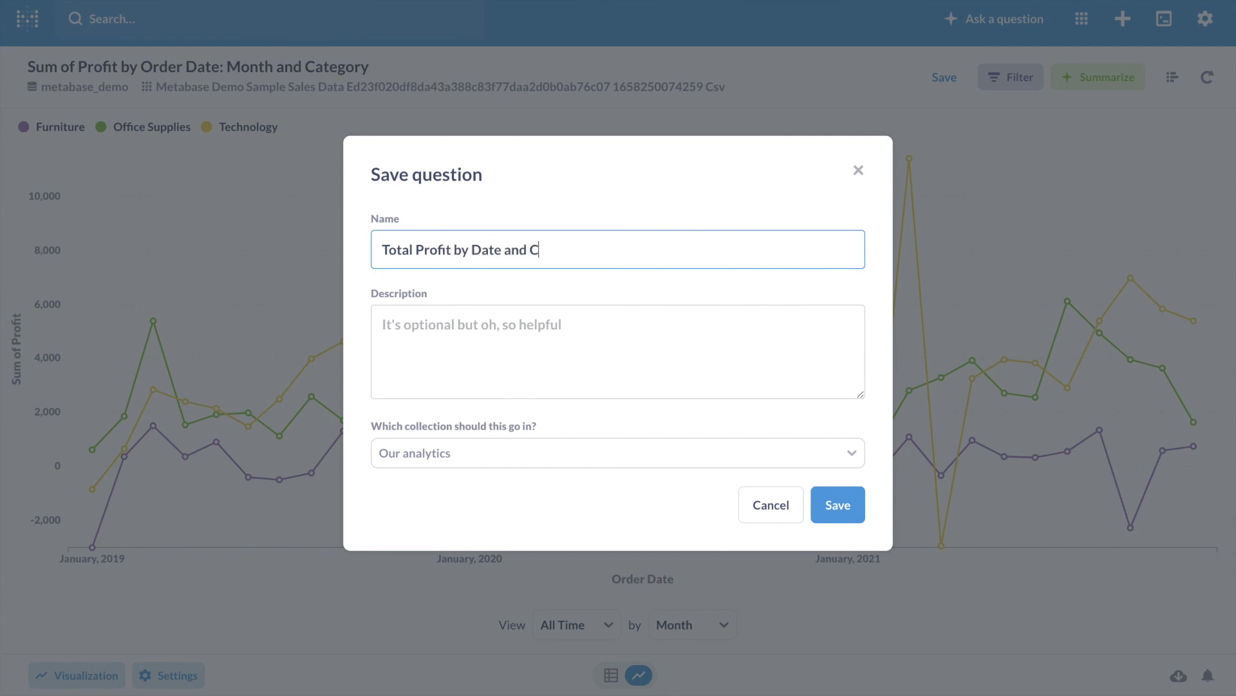
text(ategory)
click(852, 506)
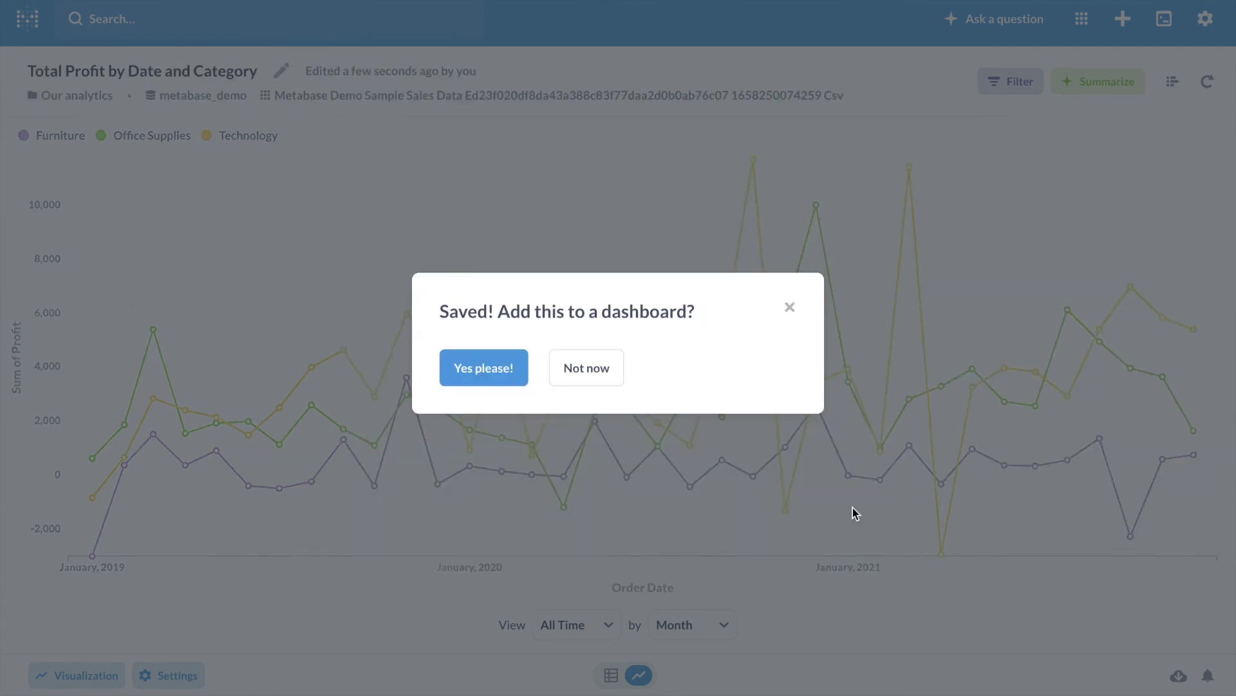
click(497, 374)
Step: Place the category profit chart on the metabase_demo dashboard and save the dashboard
click(491, 386)
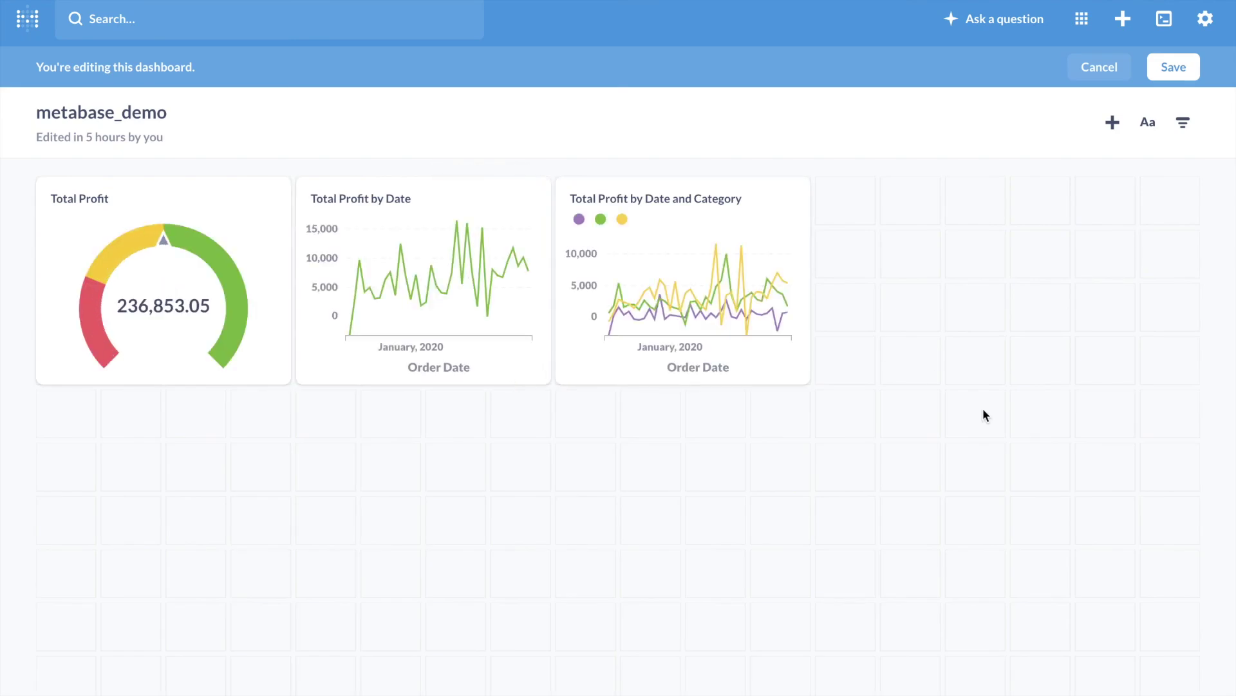
click(1167, 68)
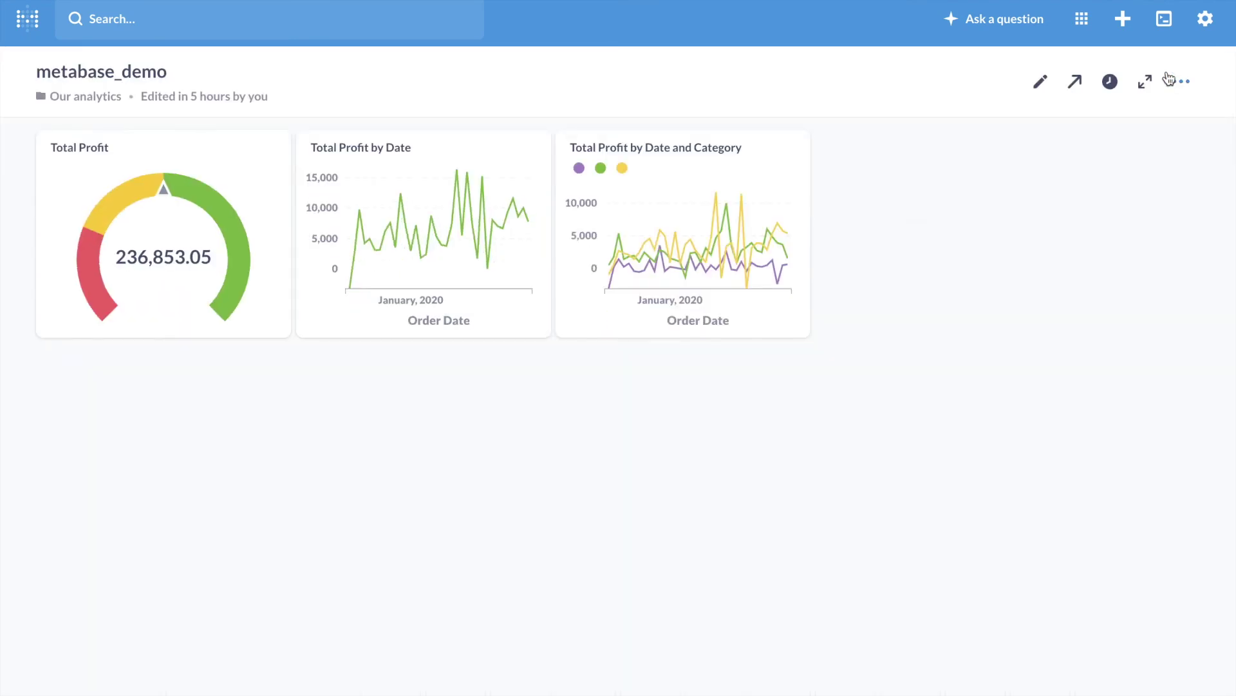